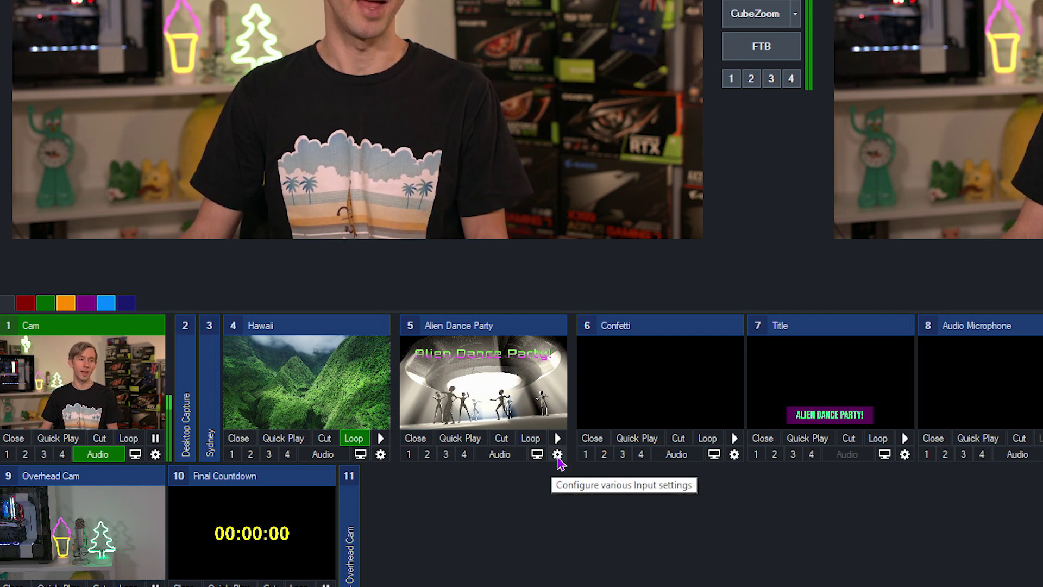
# Show the Triggers page in input 5 Alien Dance Party's settings
pyautogui.click(558, 455)
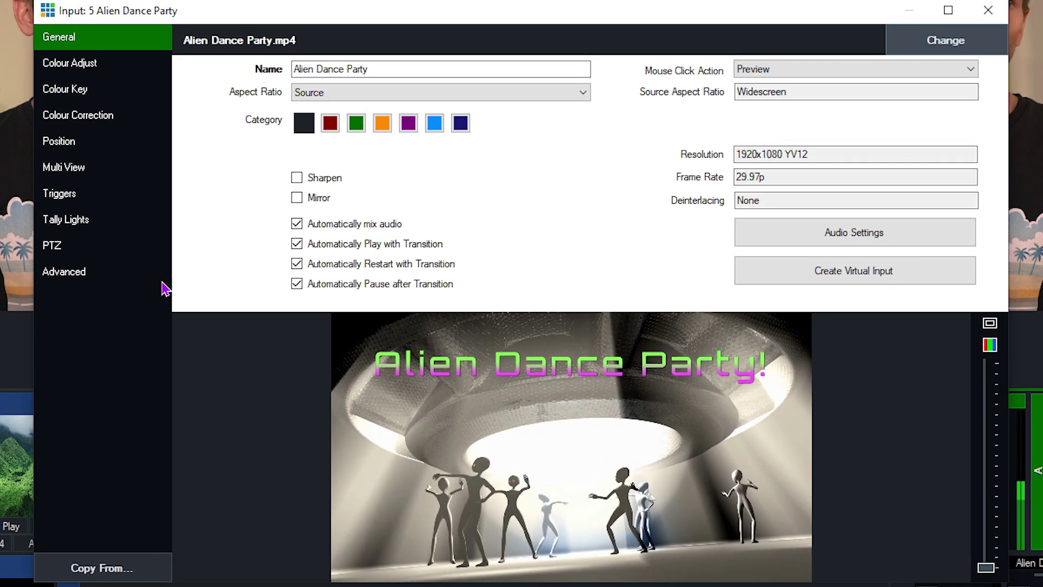
pyautogui.click(87, 201)
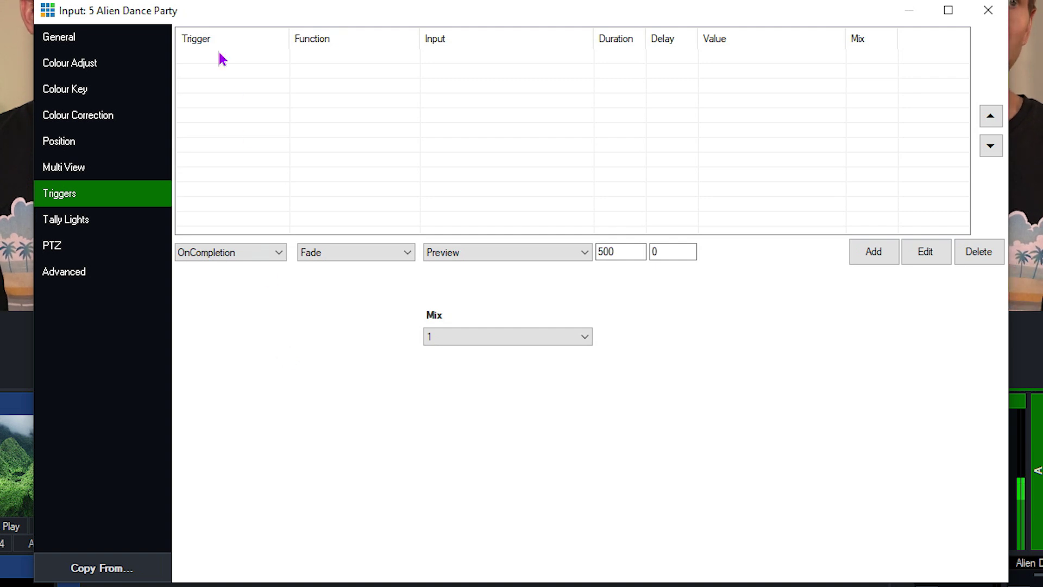
# Expand the Trigger event dropdown, currently OnCompletion, to list every available event
pyautogui.click(221, 254)
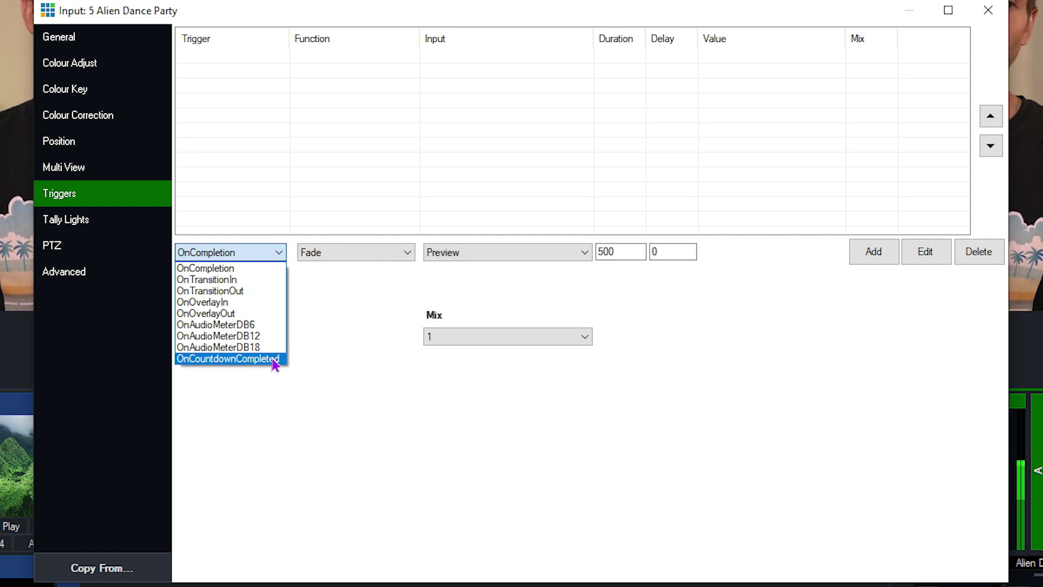
# Add an OnTransitionIn trigger running Overlay > OverlayInput1 with input 6 Confetti
pyautogui.click(236, 279)
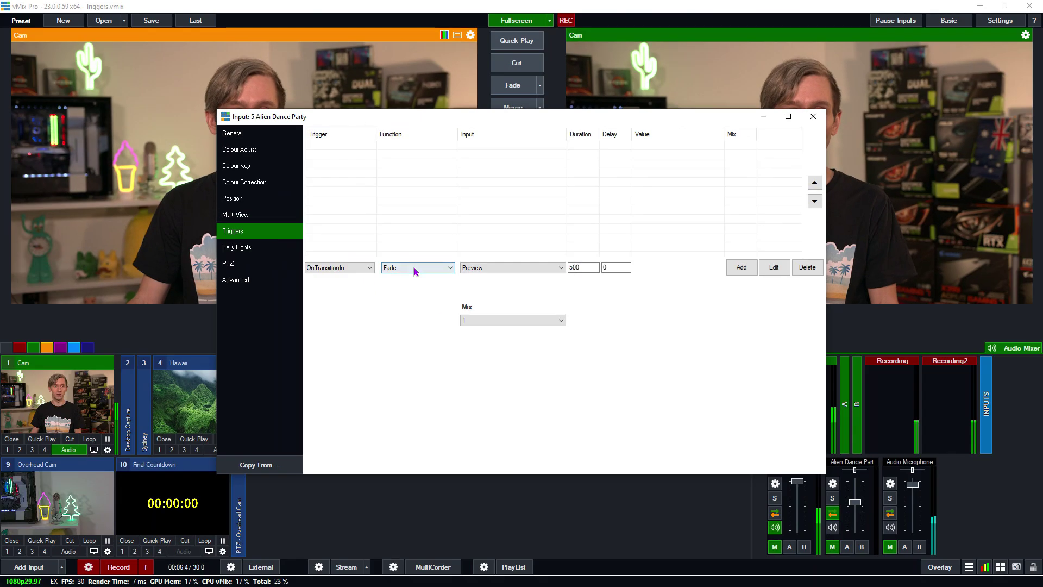
pyautogui.click(352, 254)
pyautogui.click(408, 297)
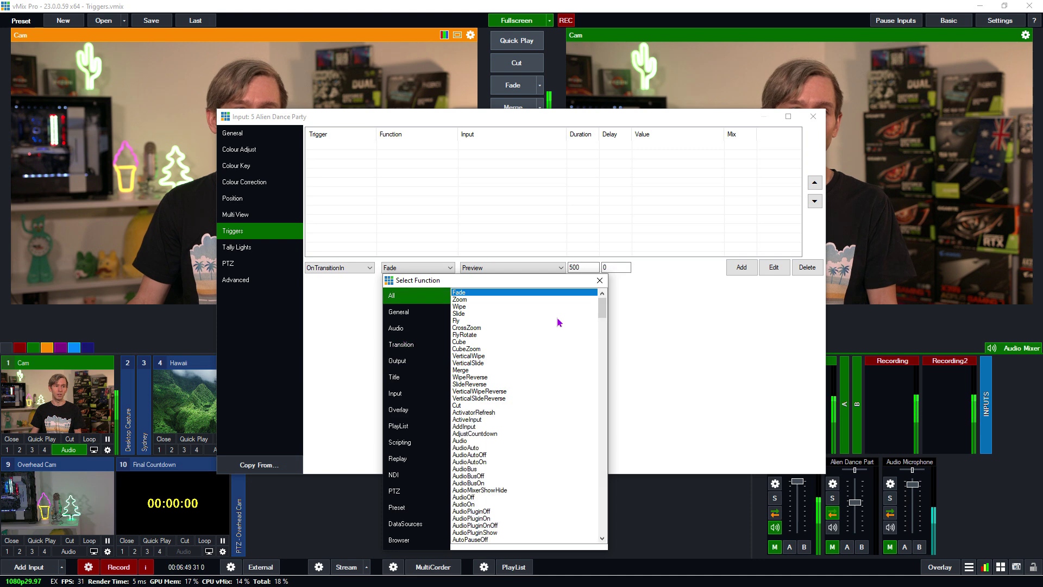
pyautogui.moveTo(601, 298); pyautogui.dragTo(595, 455)
pyautogui.scroll(15, 594, 455)
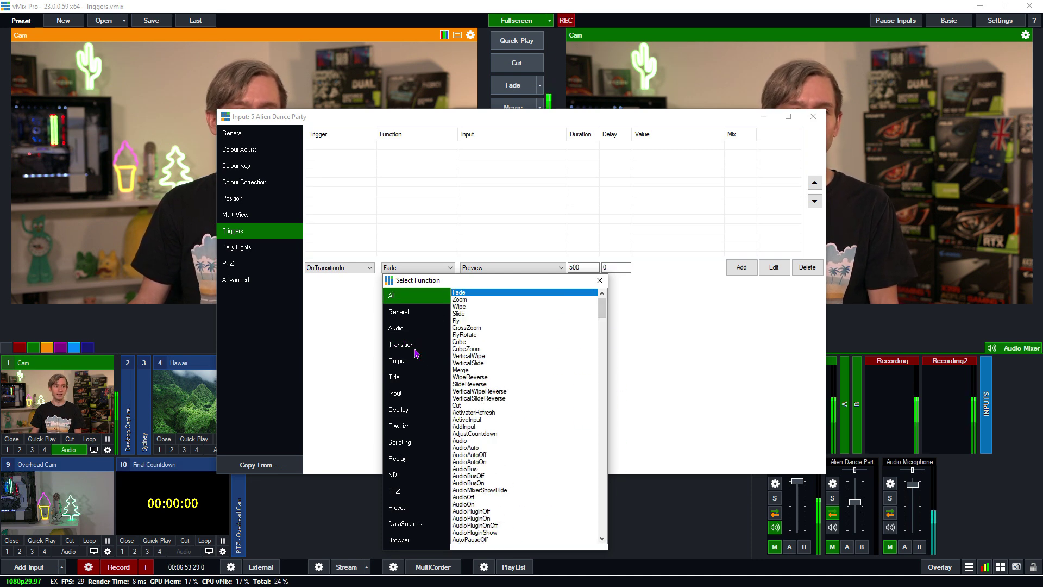
pyautogui.click(403, 416)
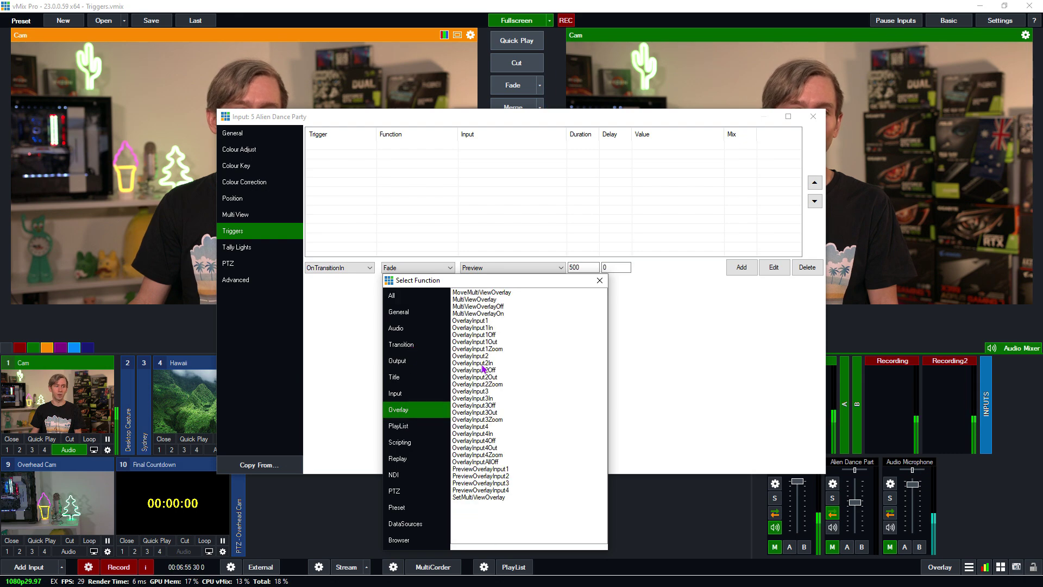
pyautogui.doubleClick(472, 293)
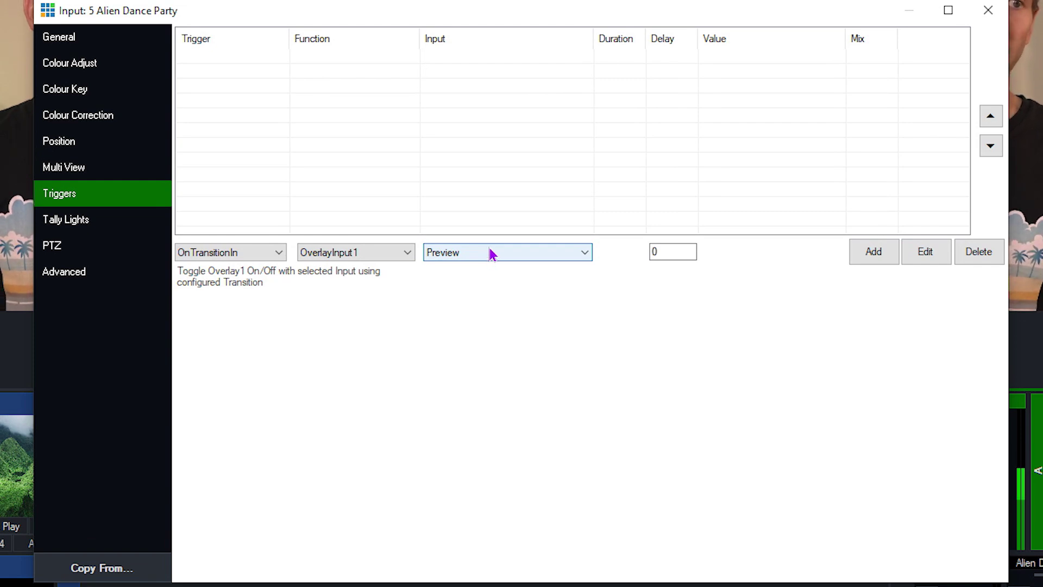
pyautogui.click(492, 253)
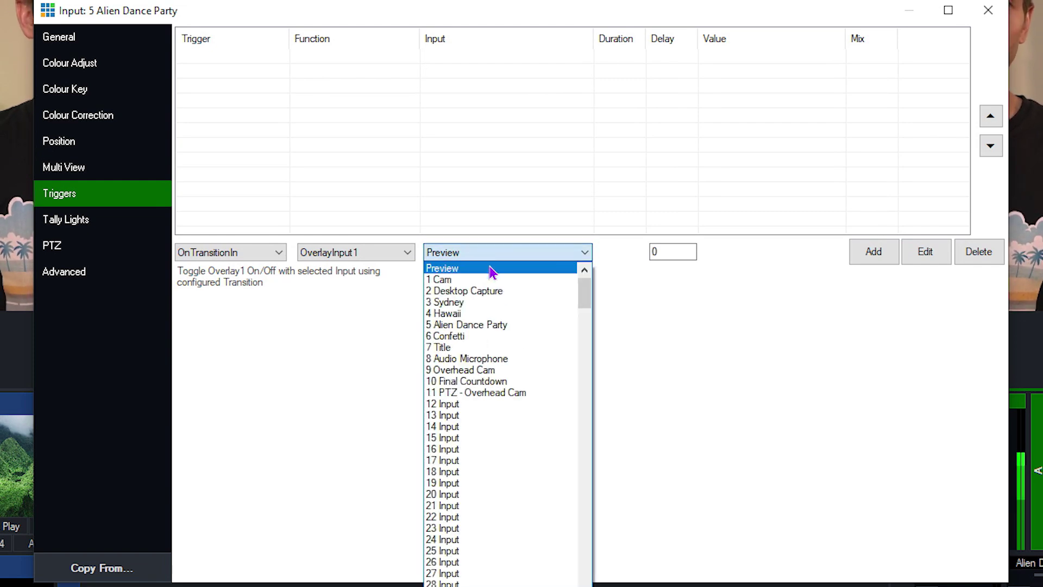
pyautogui.click(471, 336)
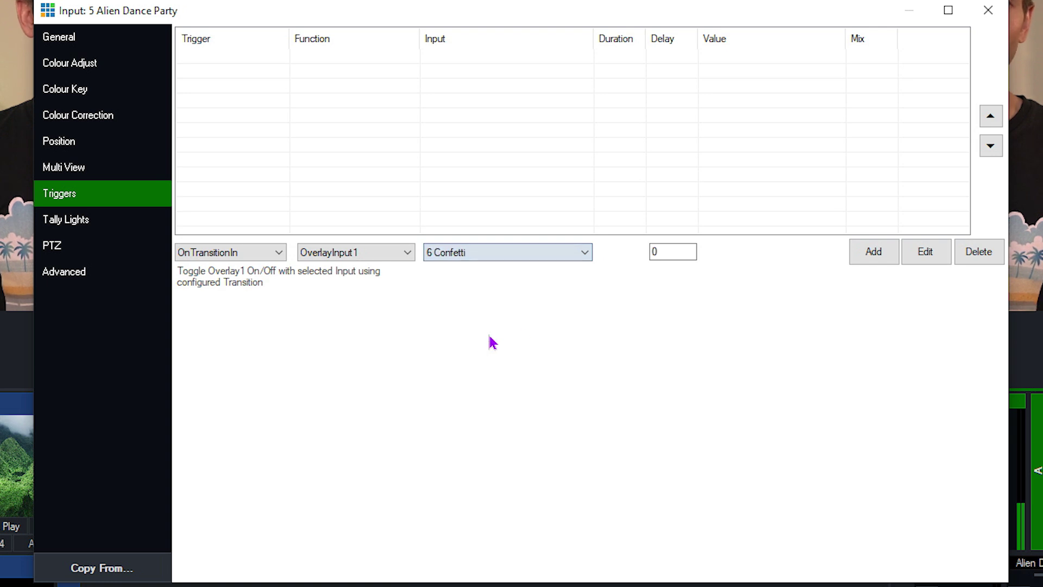
pyautogui.click(875, 252)
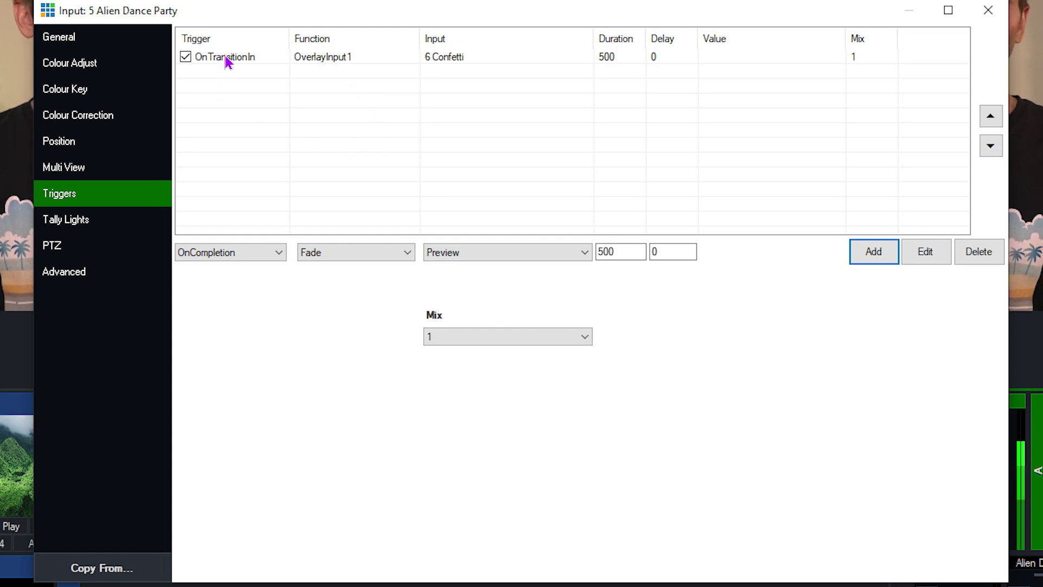
pyautogui.click(240, 255)
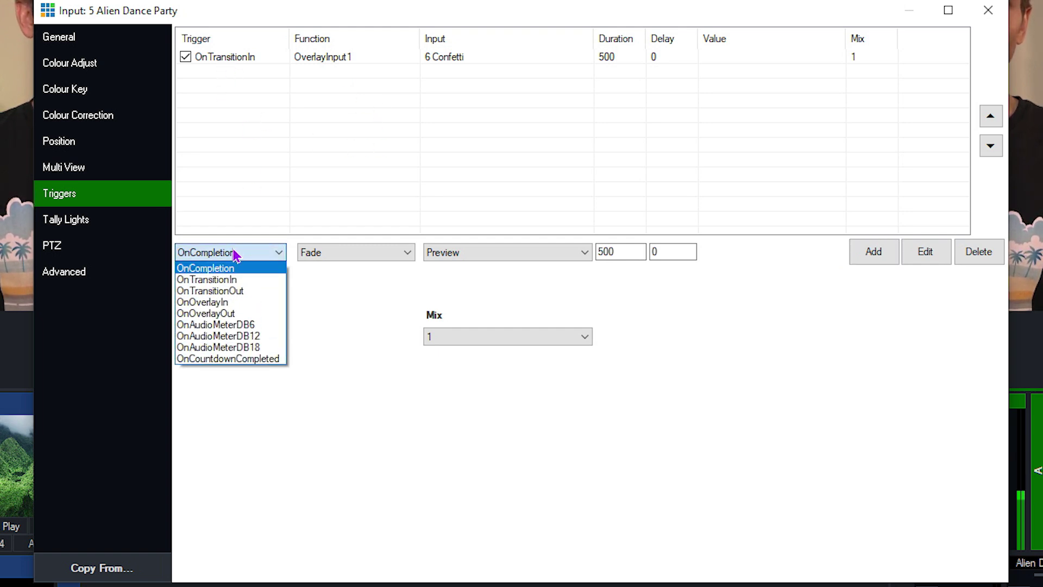
# Add an OnTransitionIn trigger running OverlayInput2 with input 7 Title and a 2000 ms delay
pyautogui.click(248, 280)
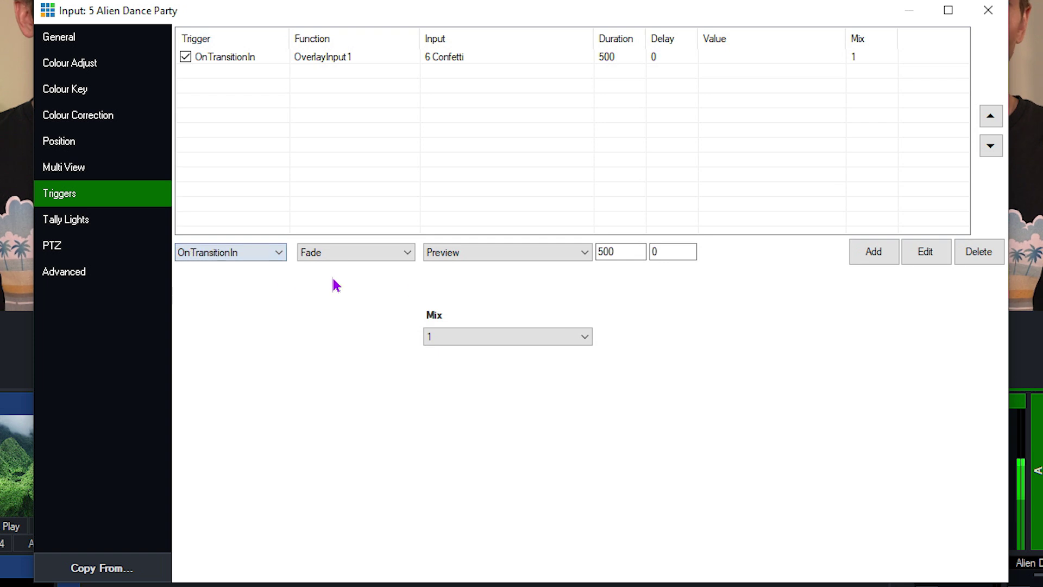
pyautogui.click(359, 253)
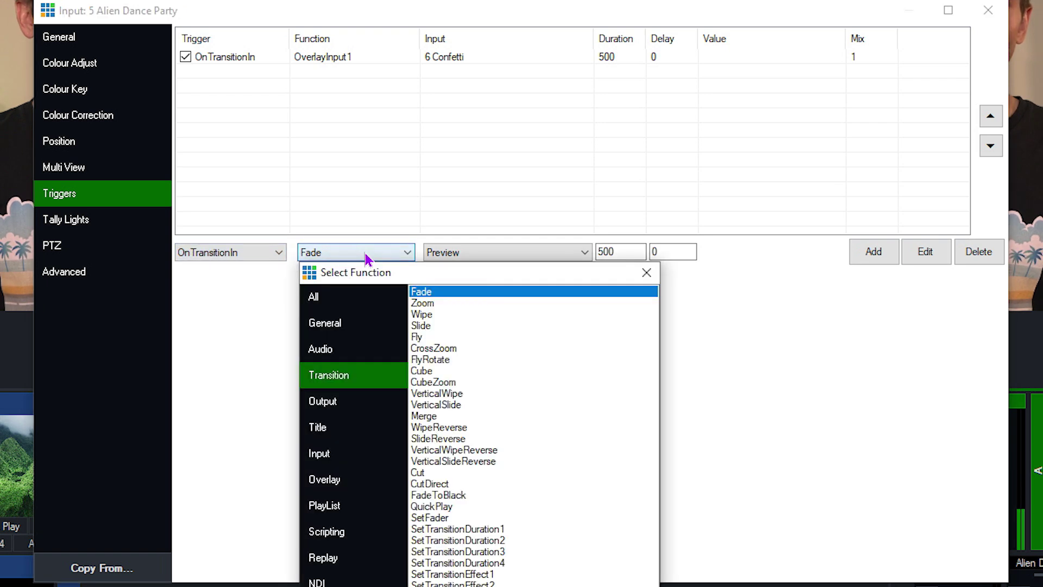
pyautogui.click(348, 482)
pyautogui.click(463, 394)
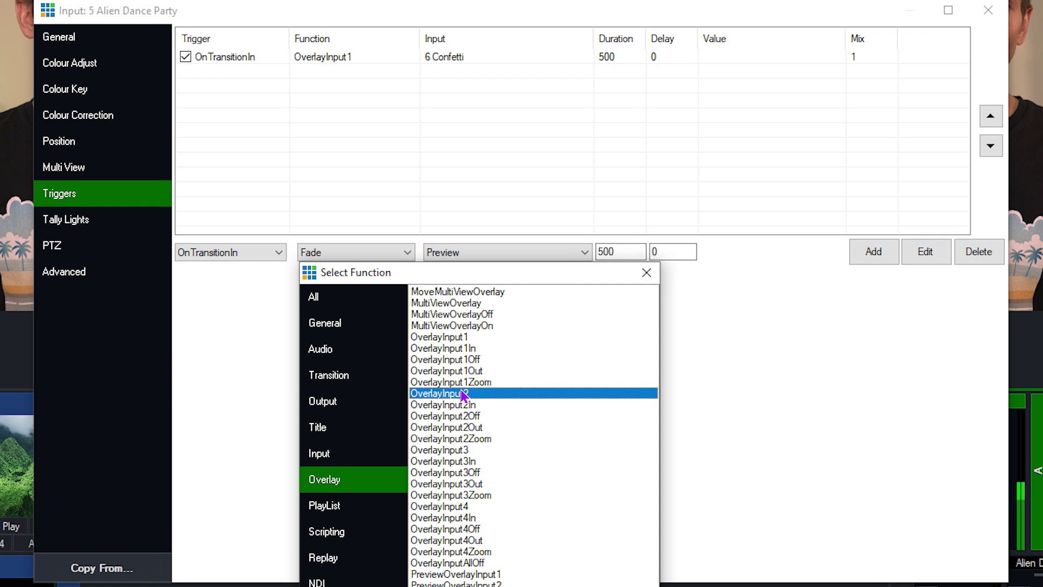
pyautogui.click(487, 251)
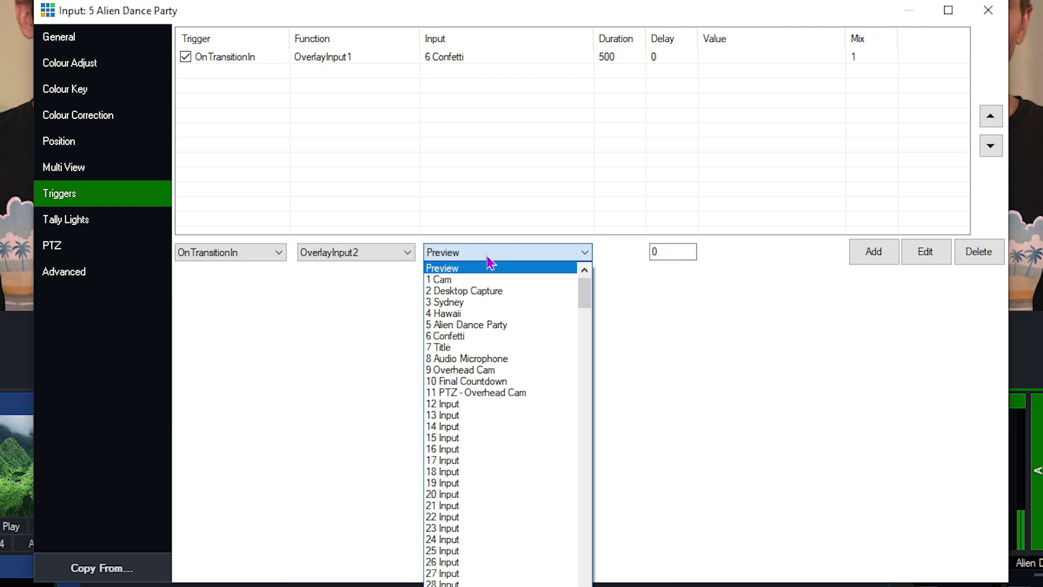
pyautogui.click(443, 347)
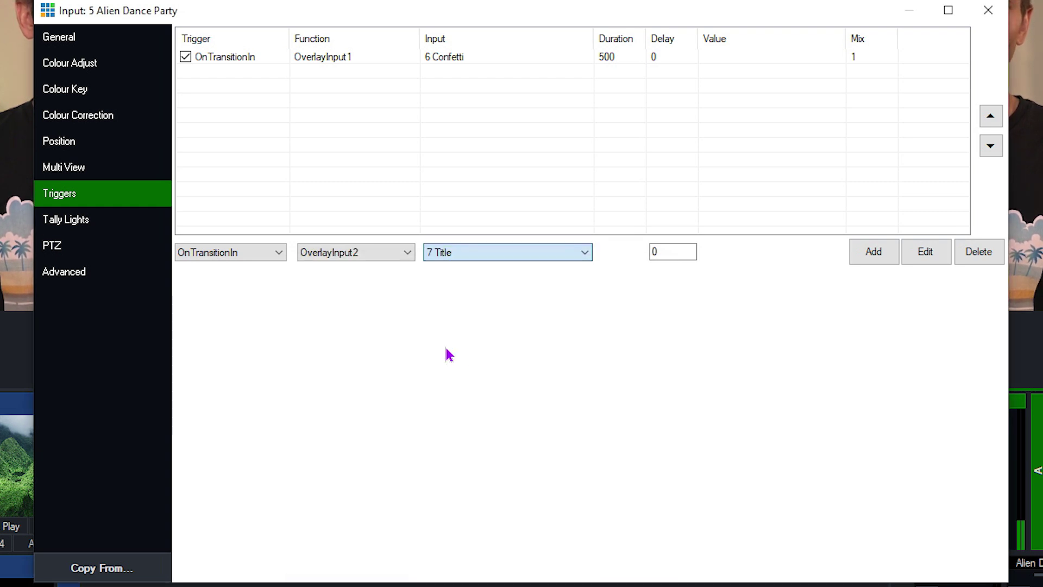
pyautogui.doubleClick(679, 253)
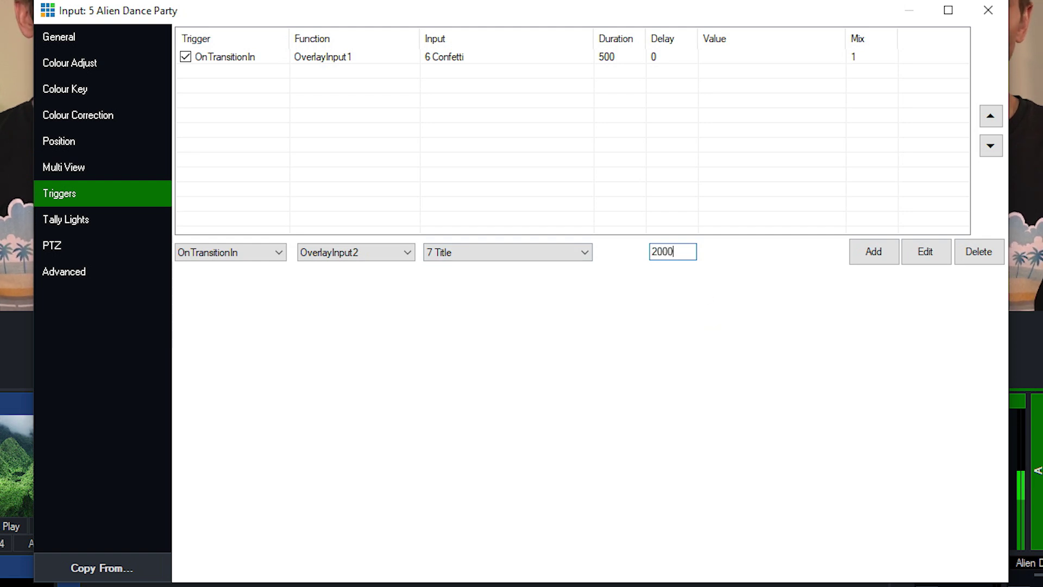
pyautogui.click(864, 252)
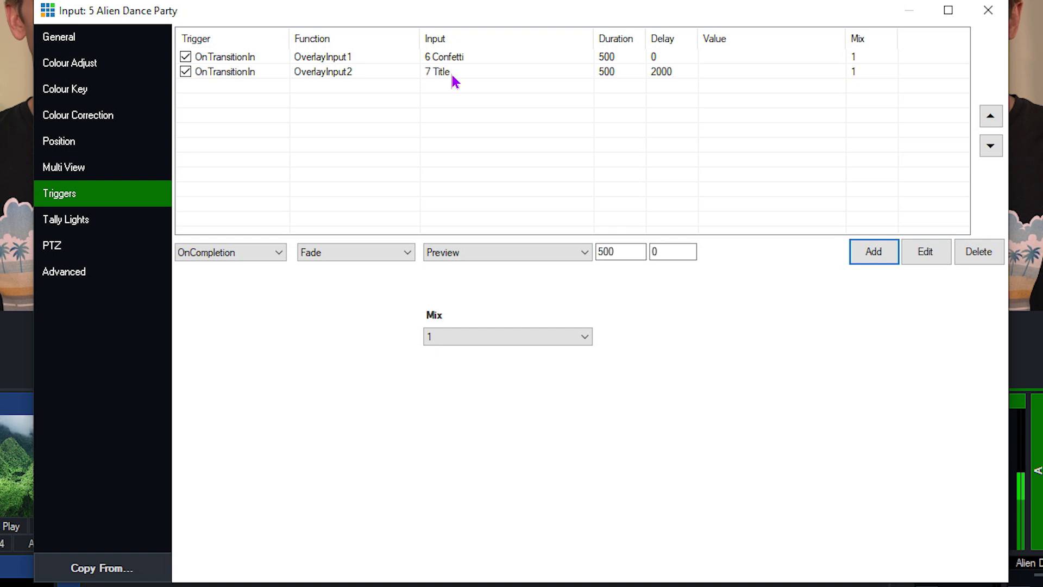
# Change the Title overlay trigger's delay from 2000 to 1500 ms
pyautogui.click(670, 72)
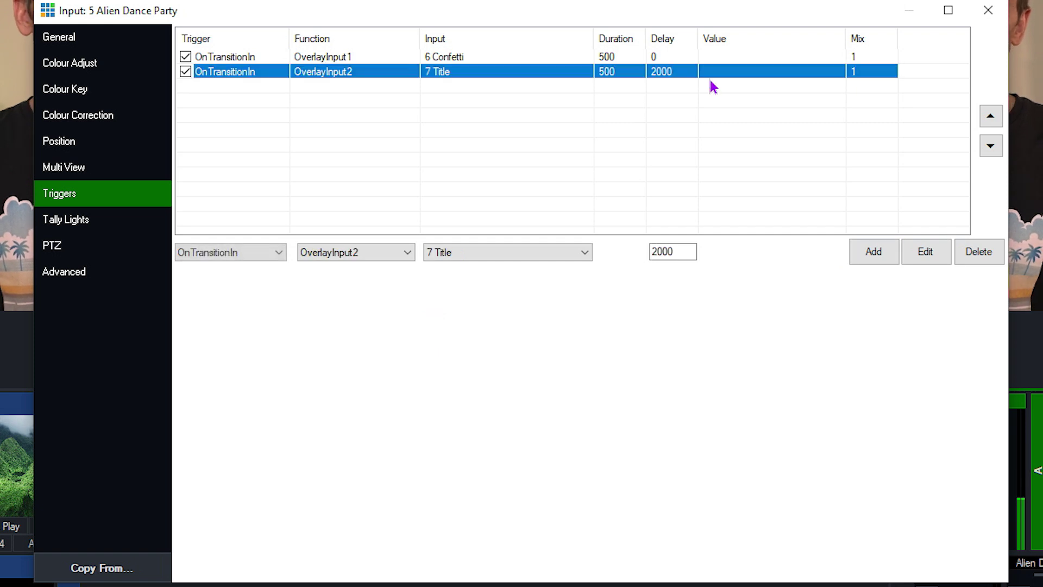
pyautogui.click(672, 252)
pyautogui.doubleClick(673, 253)
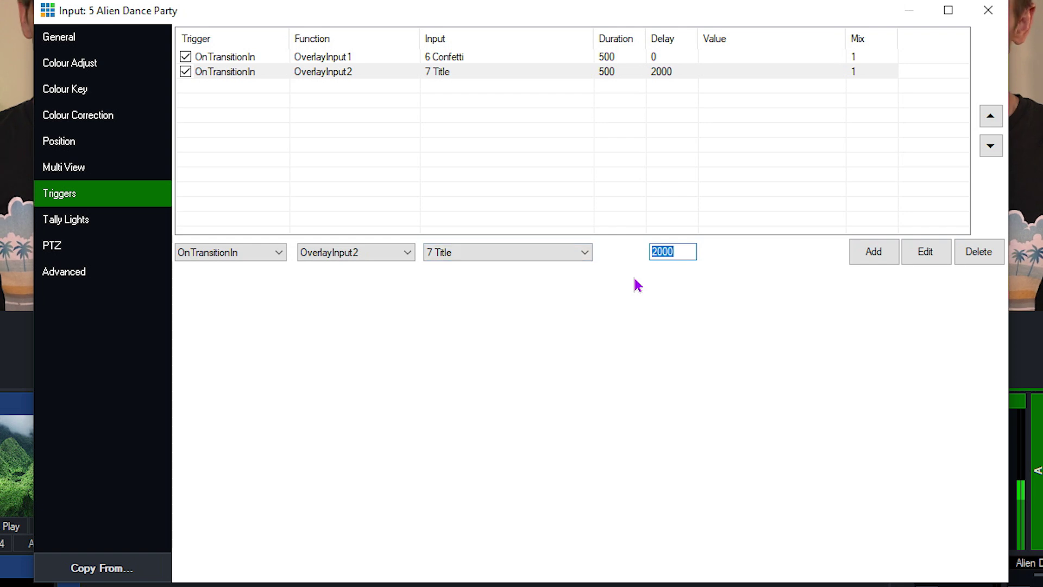
pyautogui.write('15')
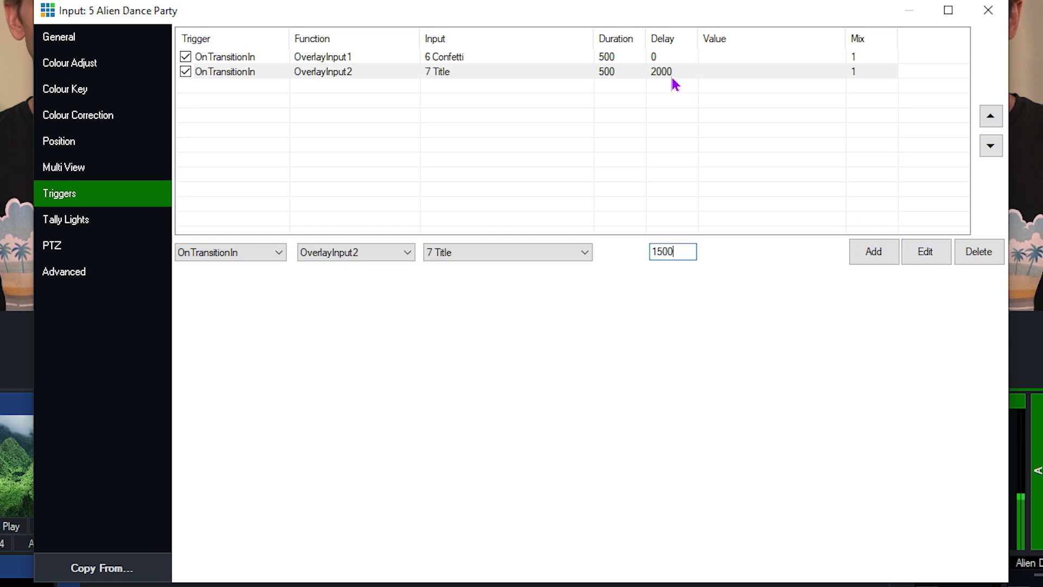
pyautogui.click(925, 251)
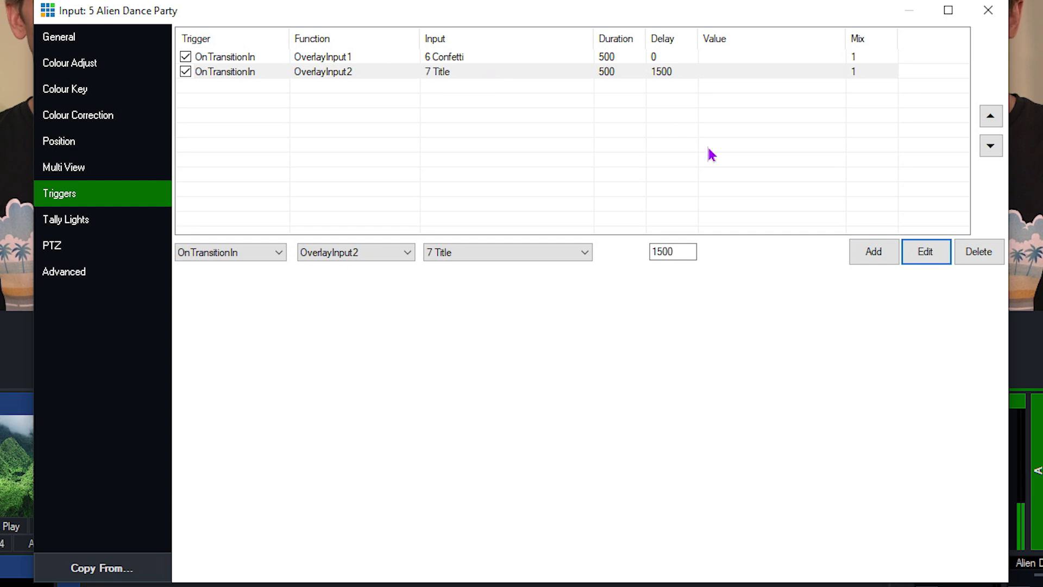
# Shuffle the Title trigger up and back down so it stays second after Confetti
pyautogui.click(990, 117)
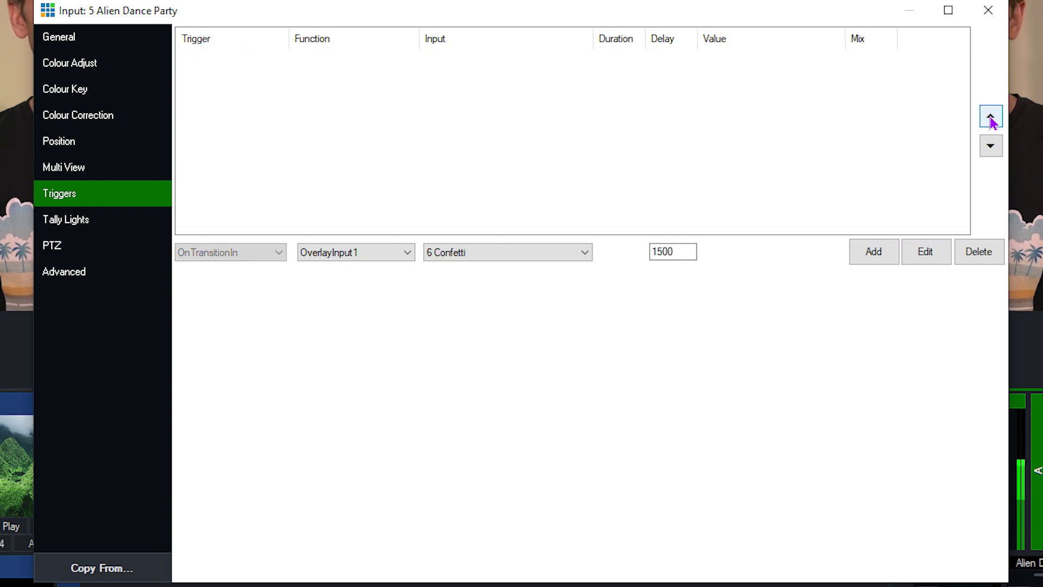
pyautogui.click(990, 145)
pyautogui.click(988, 120)
pyautogui.click(990, 144)
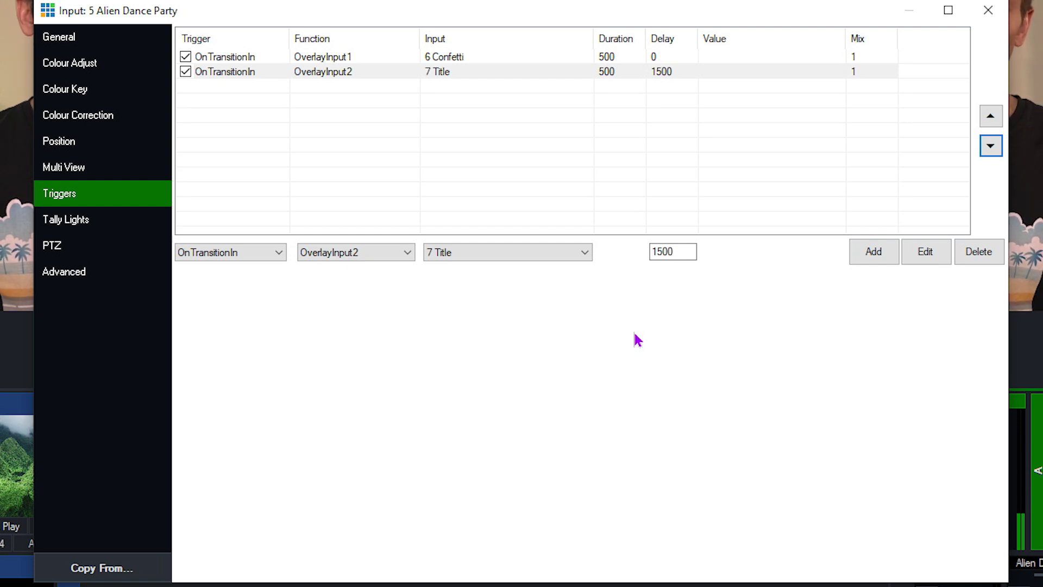
pyautogui.click(228, 254)
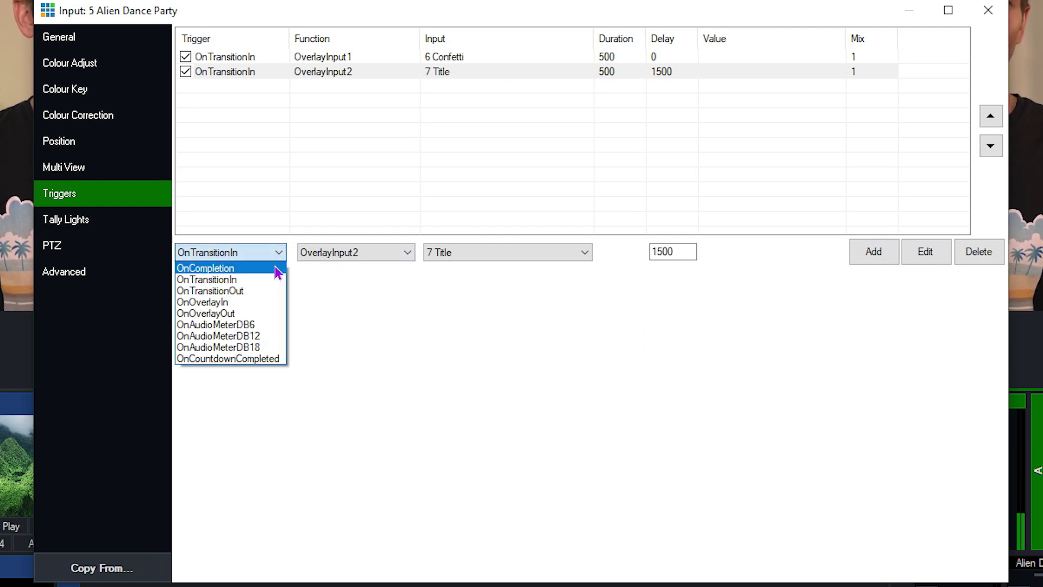
# Set up an OnCompletion trigger using the Transition > Fly function targeting input 1 Cam
pyautogui.click(239, 269)
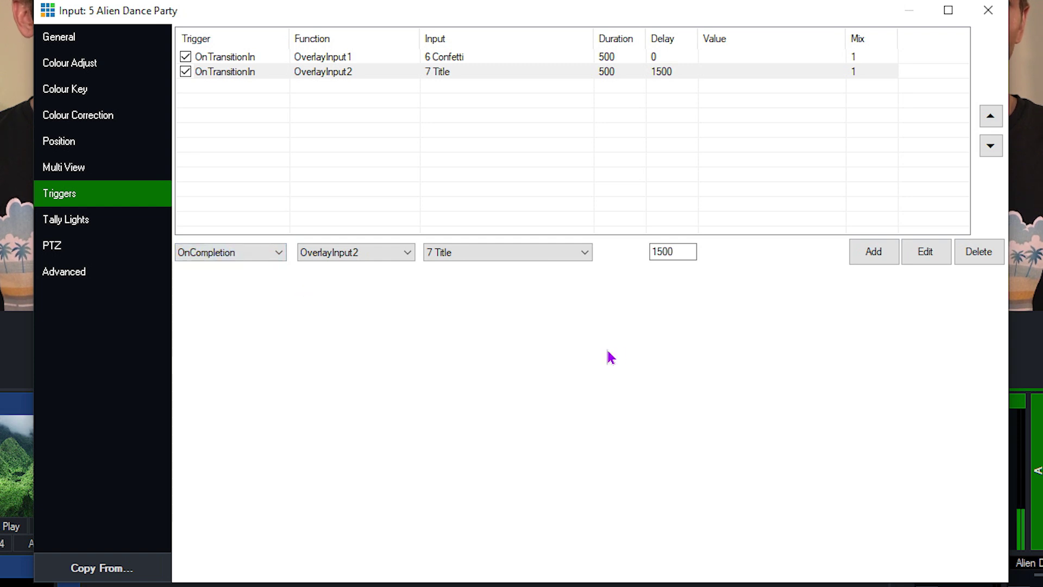
pyautogui.click(357, 252)
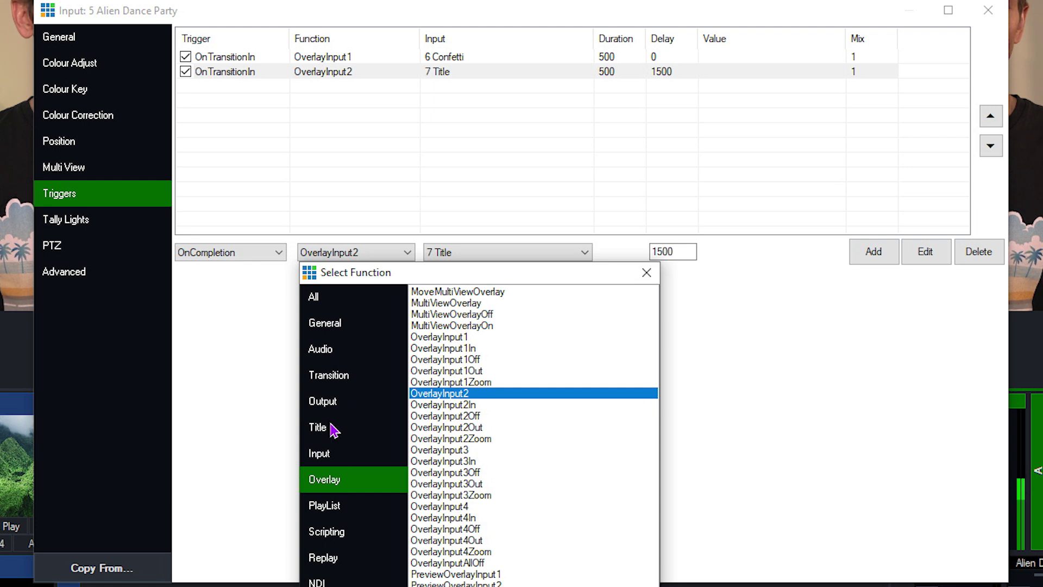
pyautogui.click(342, 379)
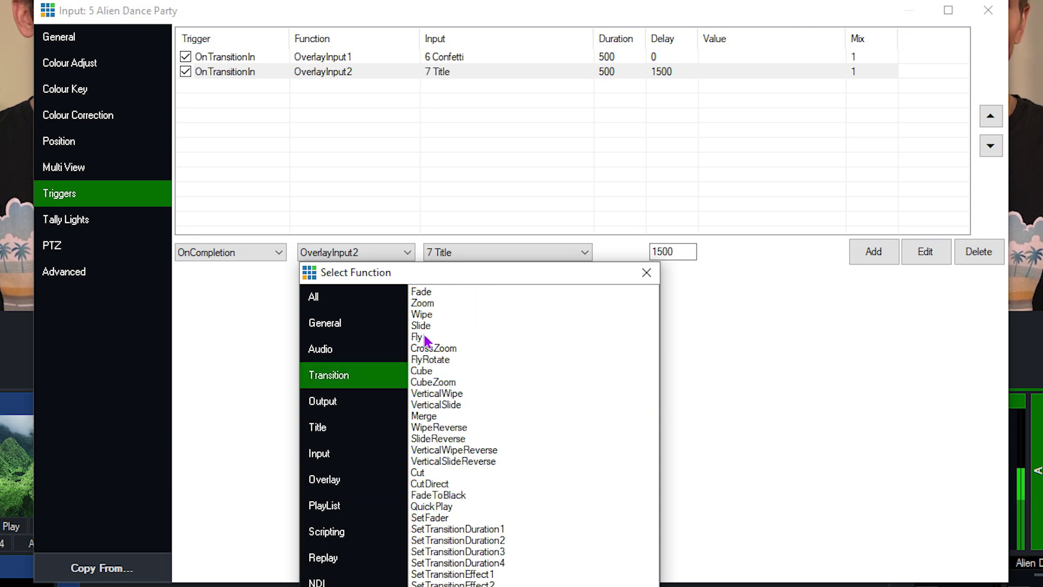
pyautogui.click(425, 338)
pyautogui.click(548, 255)
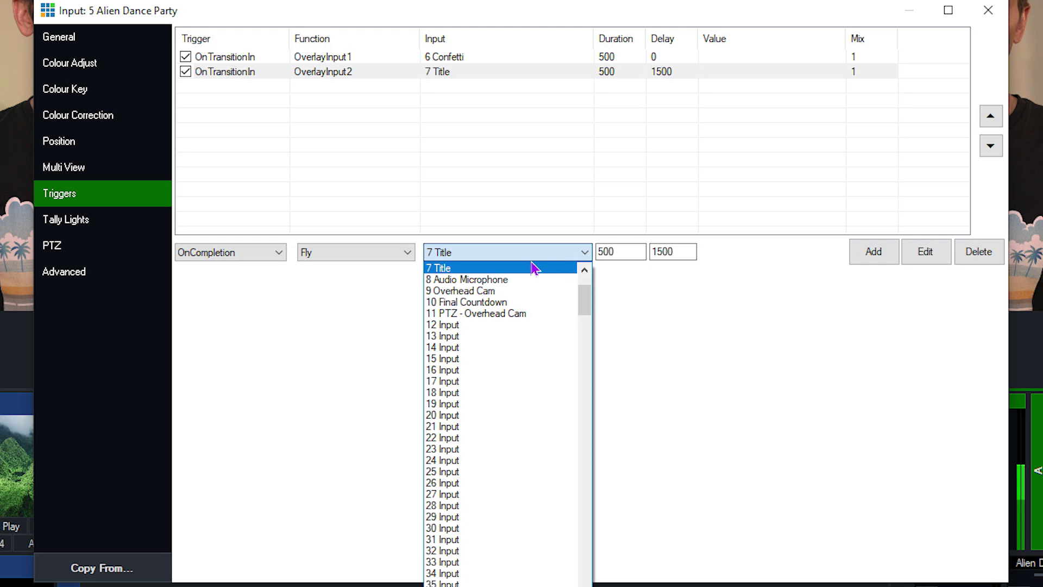
pyautogui.scroll(3, 535, 267)
pyautogui.click(467, 291)
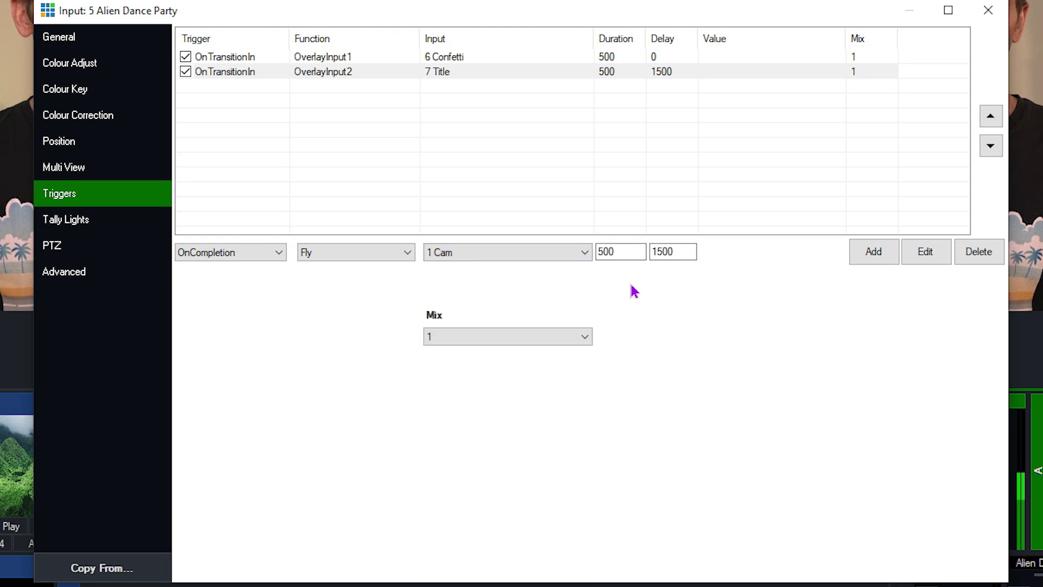
# Give the Fly trigger delay 0 and duration 600, add it, and close the settings
pyautogui.click(691, 251)
pyautogui.doubleClick(691, 251)
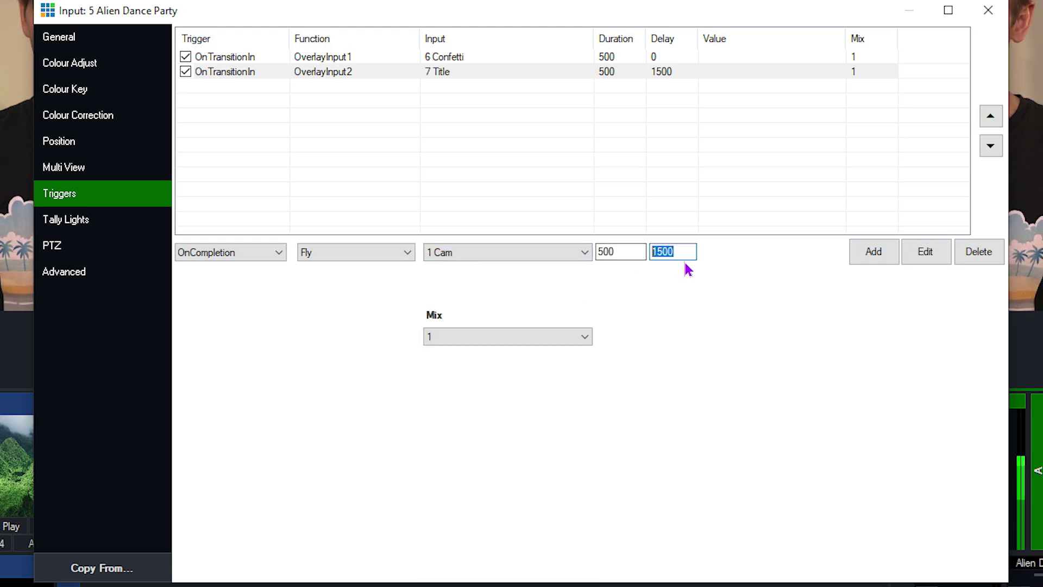
pyautogui.write('0')
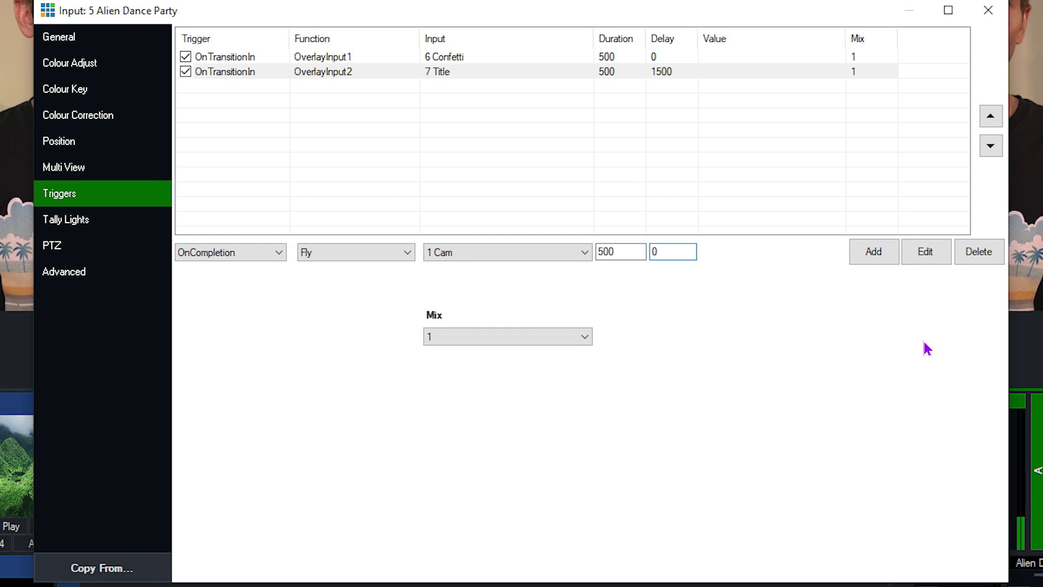
pyautogui.doubleClick(608, 252)
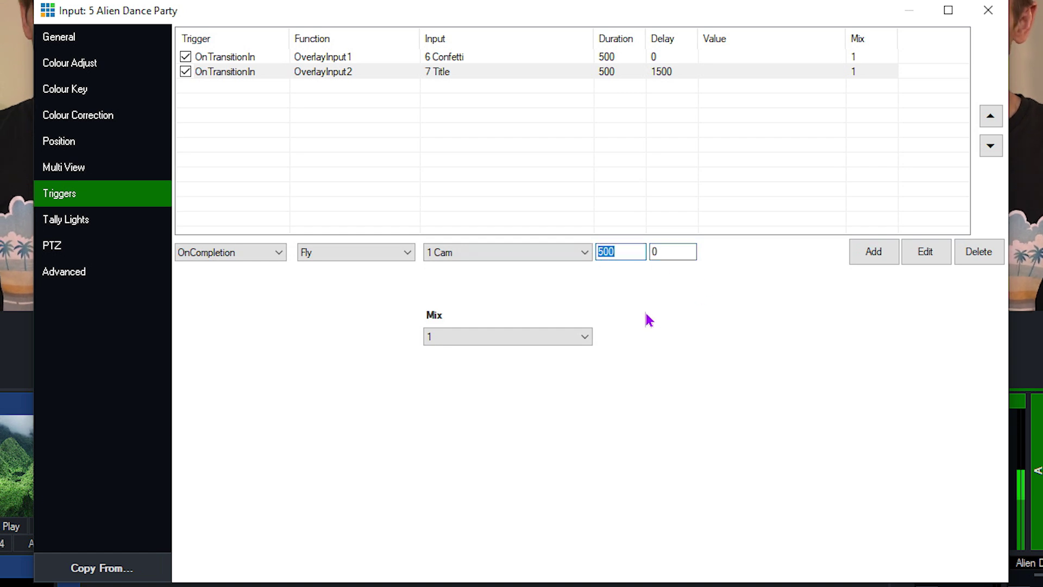
pyautogui.write('600')
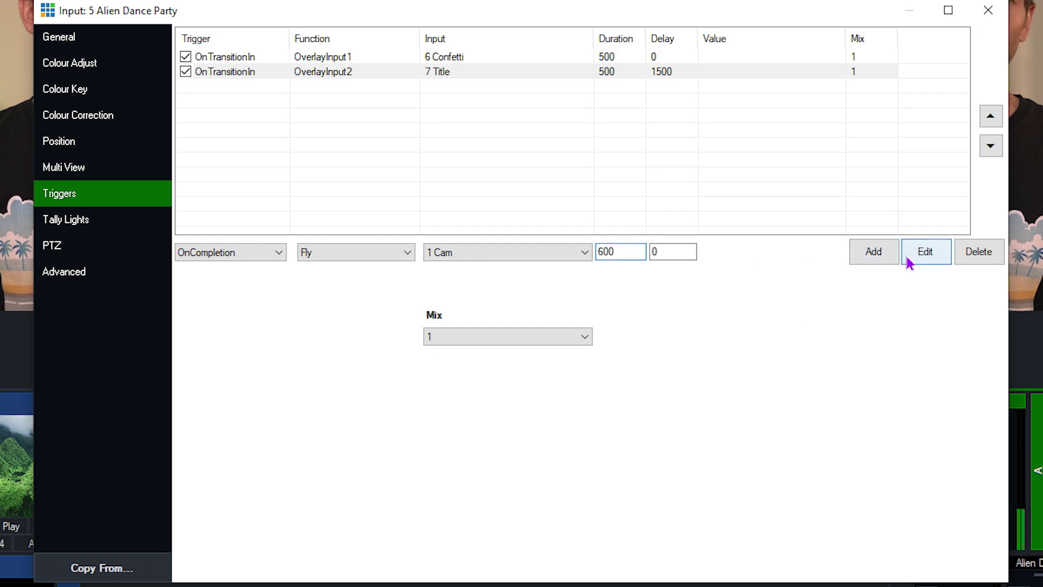
pyautogui.click(875, 253)
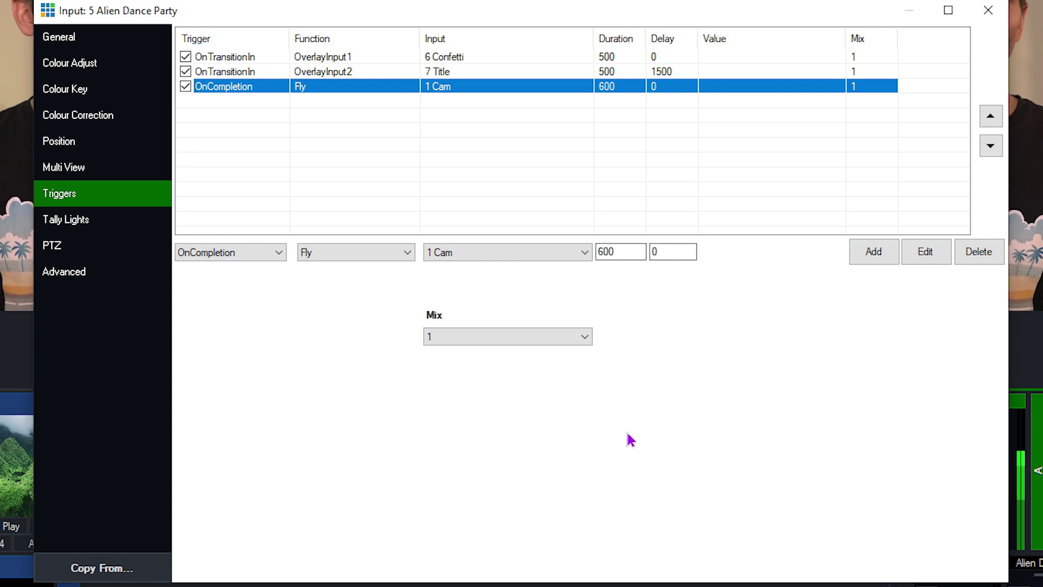
pyautogui.click(990, 11)
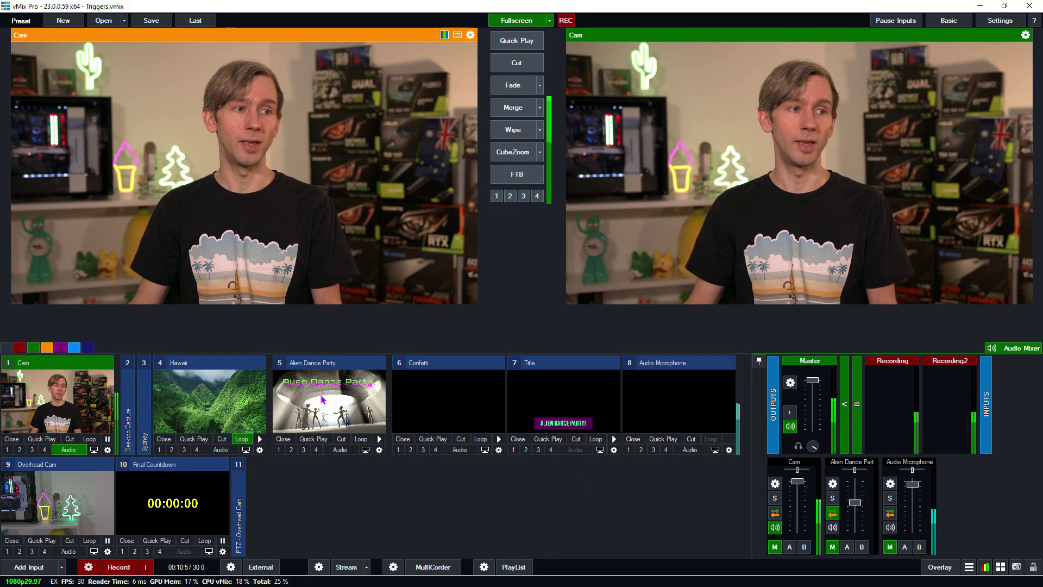
pyautogui.press('5')
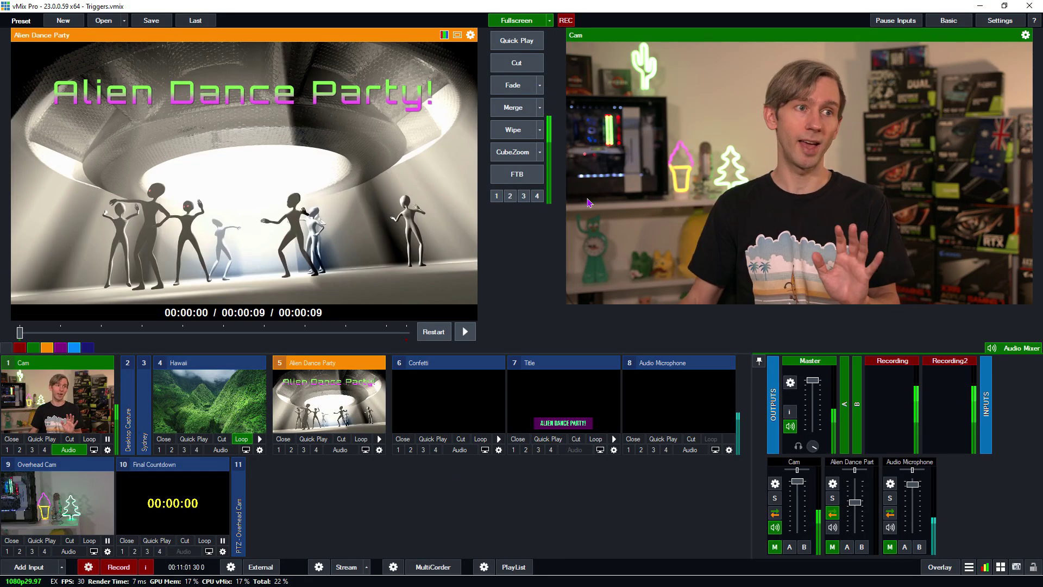
# Fade Alien Dance Party to air and let its overlay and Fly triggers return output to Cam
pyautogui.click(513, 86)
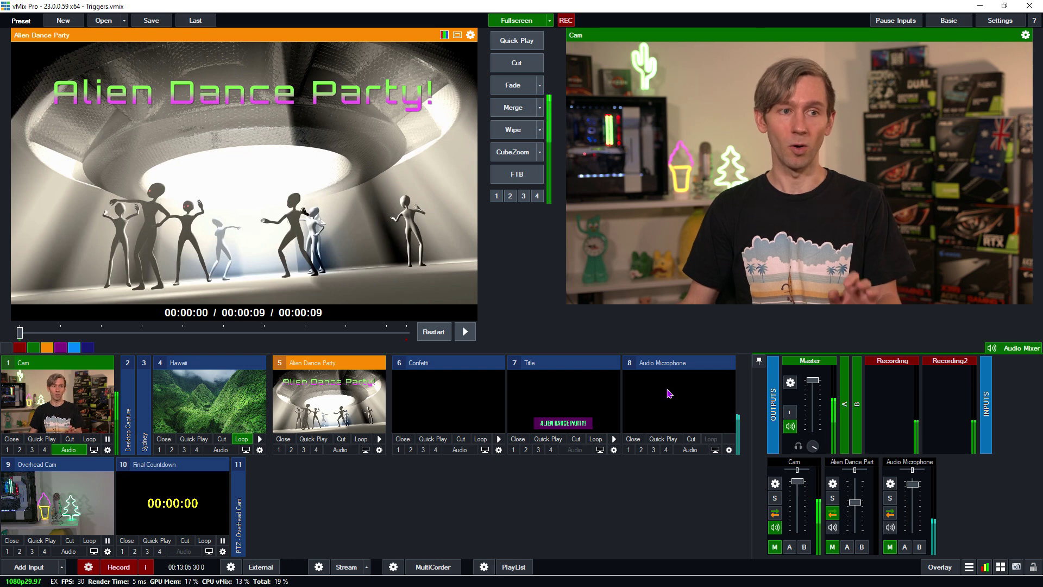
pyautogui.click(729, 450)
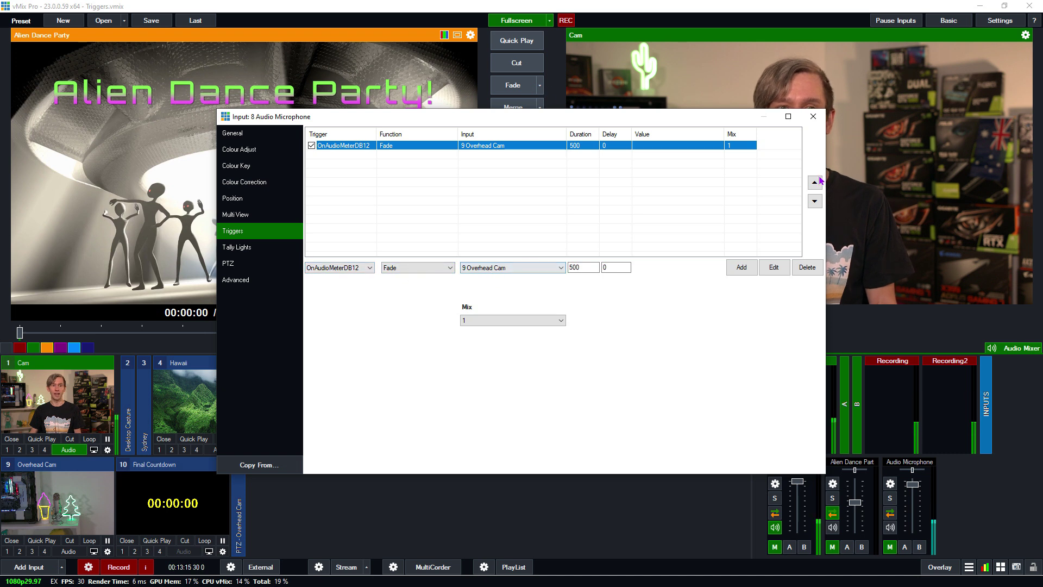
pyautogui.click(812, 119)
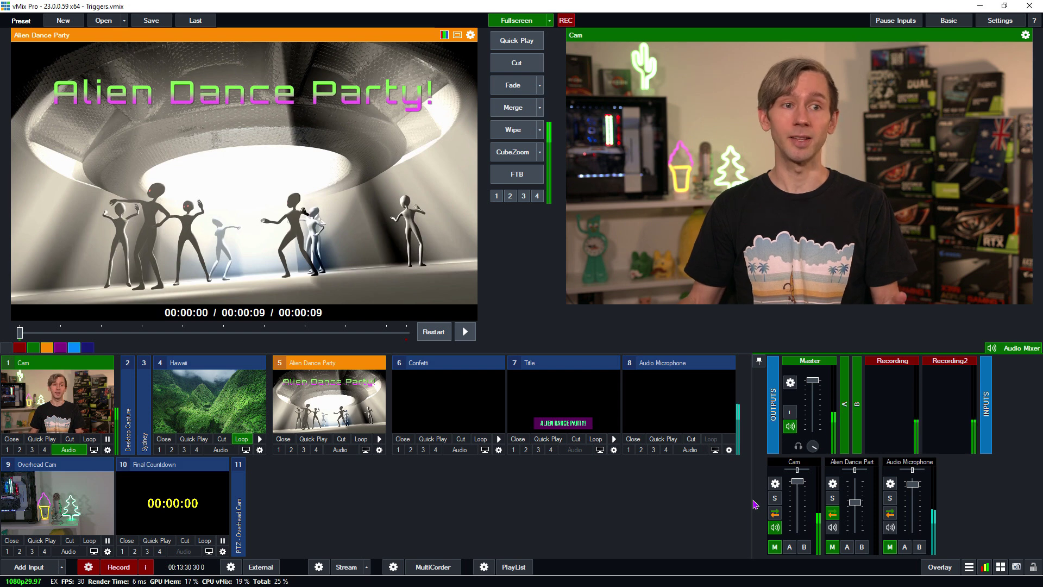
# Preview input 9 Overhead Cam, cut it live, then cut back to Cam
pyautogui.press('9')
pyautogui.press('space')
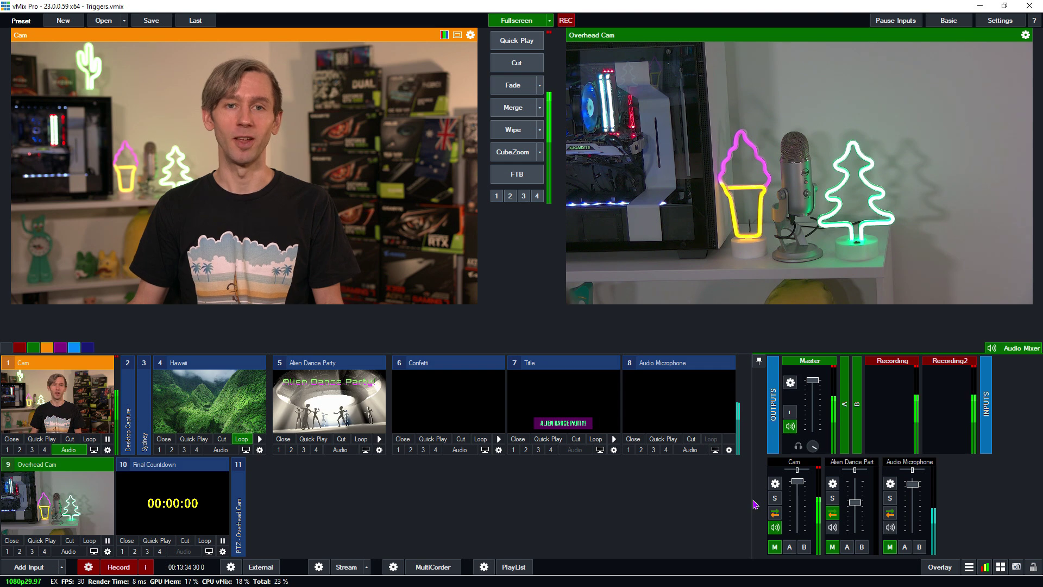
pyautogui.press('space')
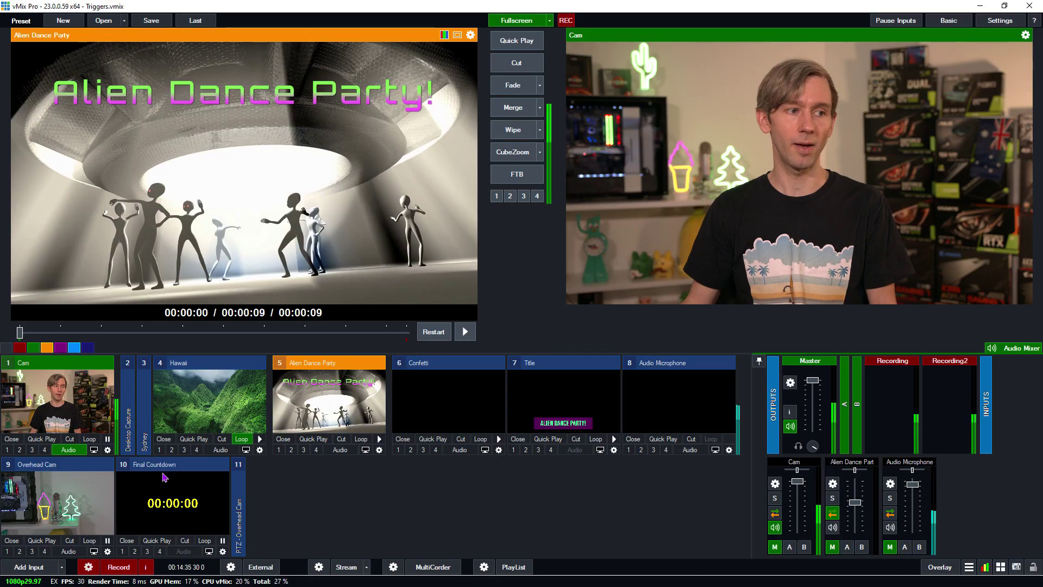
# Give Final Countdown an OnCountdownCompleted trigger fading to 5 Alien Dance Party, duration 500
pyautogui.click(223, 551)
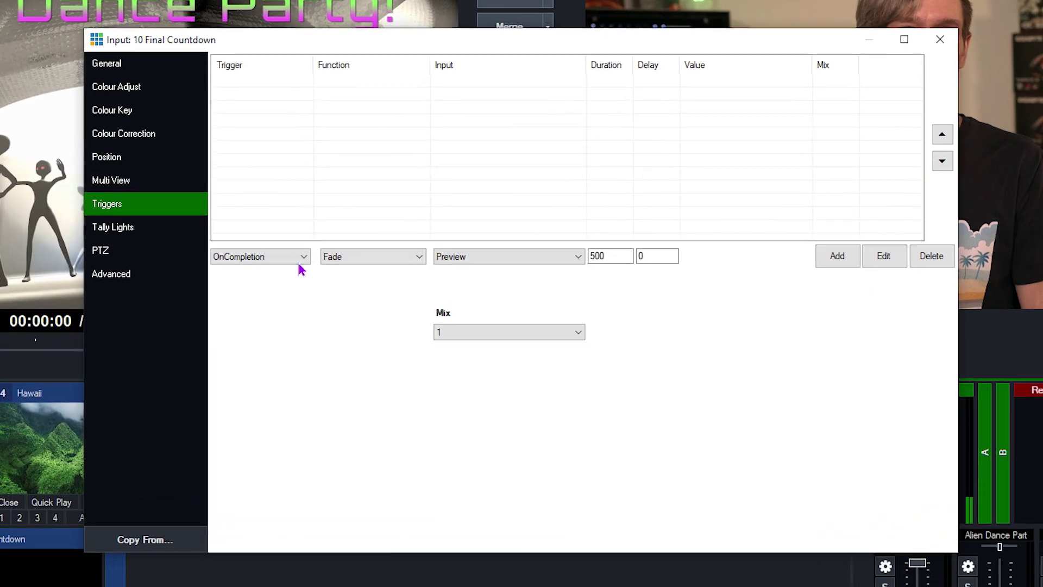
pyautogui.click(351, 265)
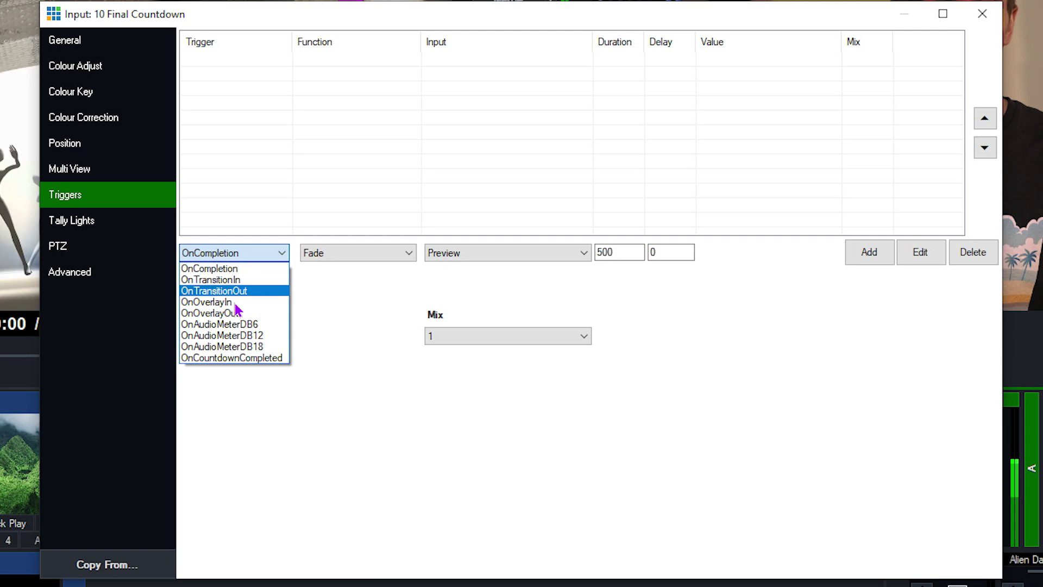
pyautogui.click(278, 358)
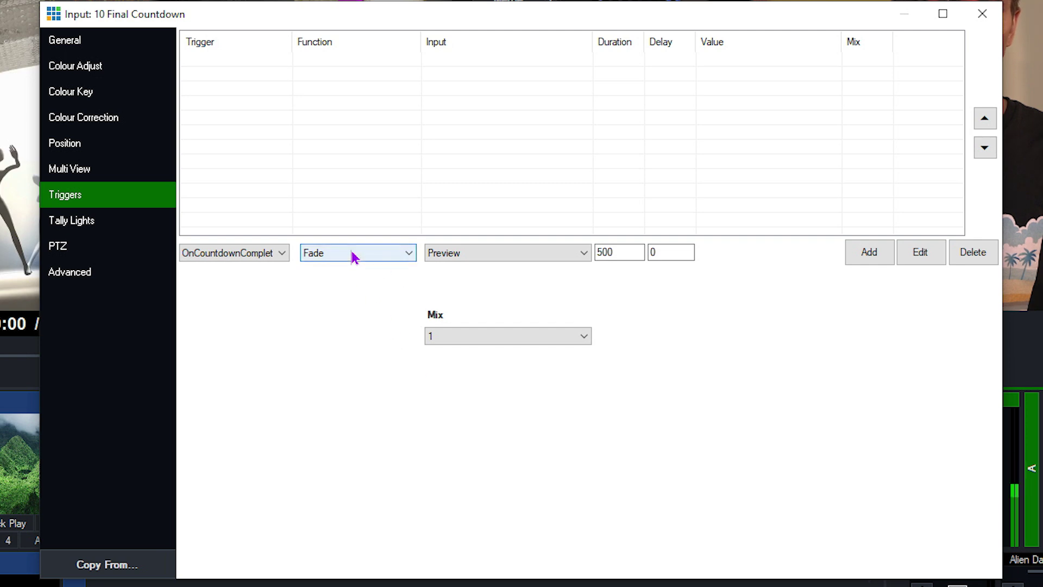
pyautogui.click(444, 253)
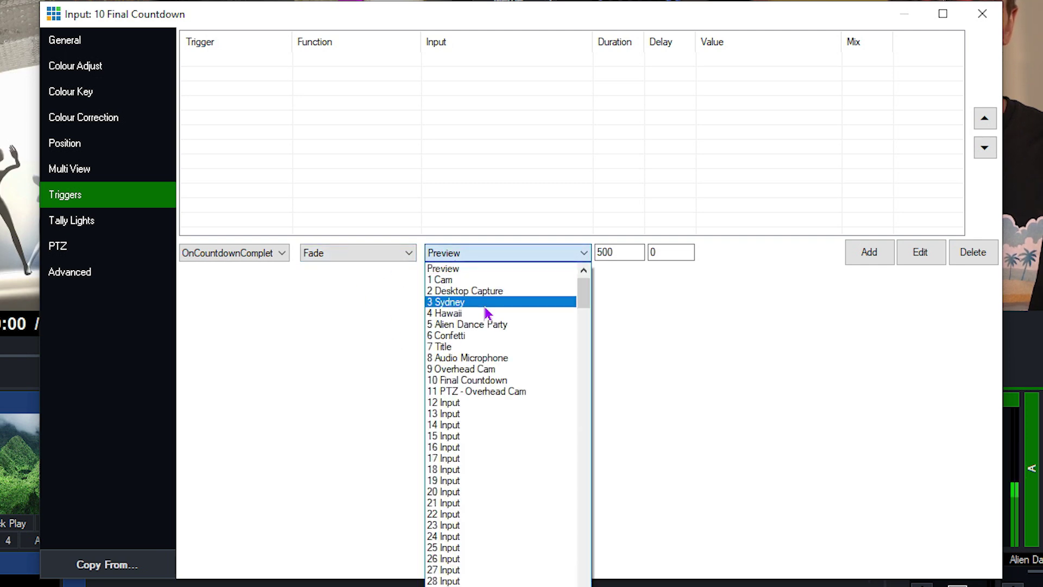
pyautogui.click(518, 325)
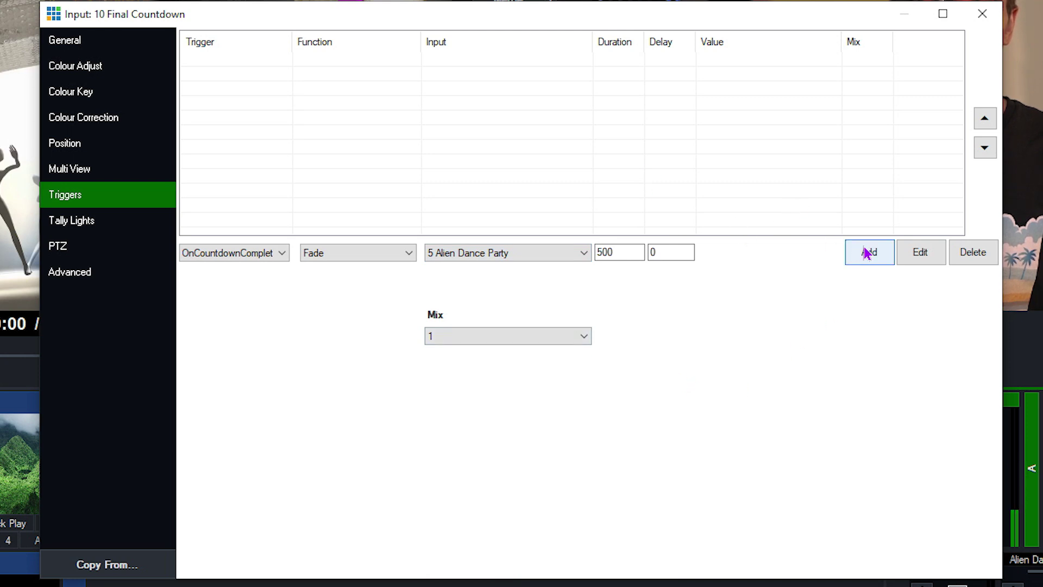
pyautogui.click(867, 253)
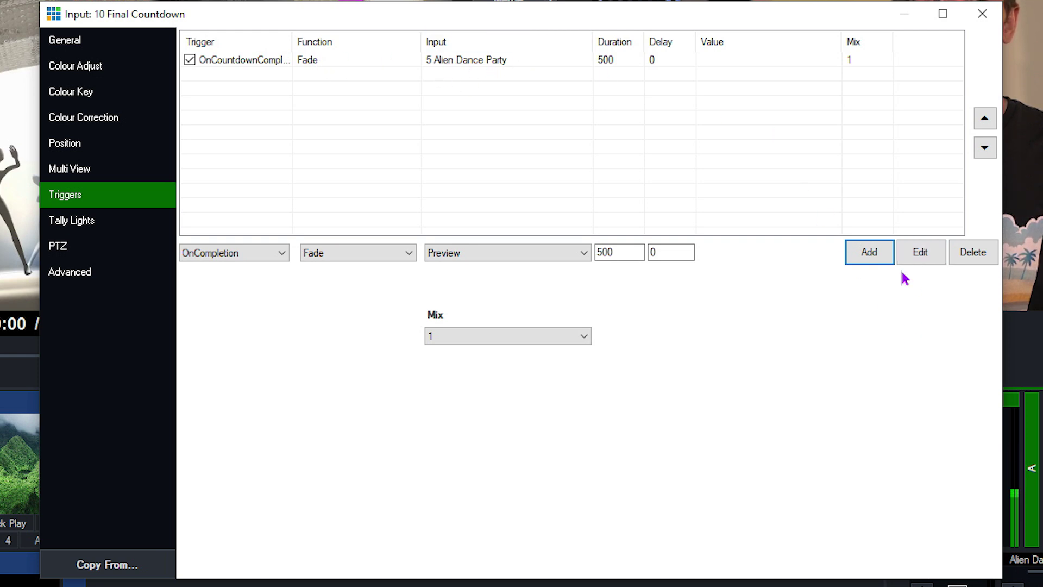
# Put Final Countdown on overlay 4, start its countdown in the Title Editor, then clear overlay 4
pyautogui.click(982, 13)
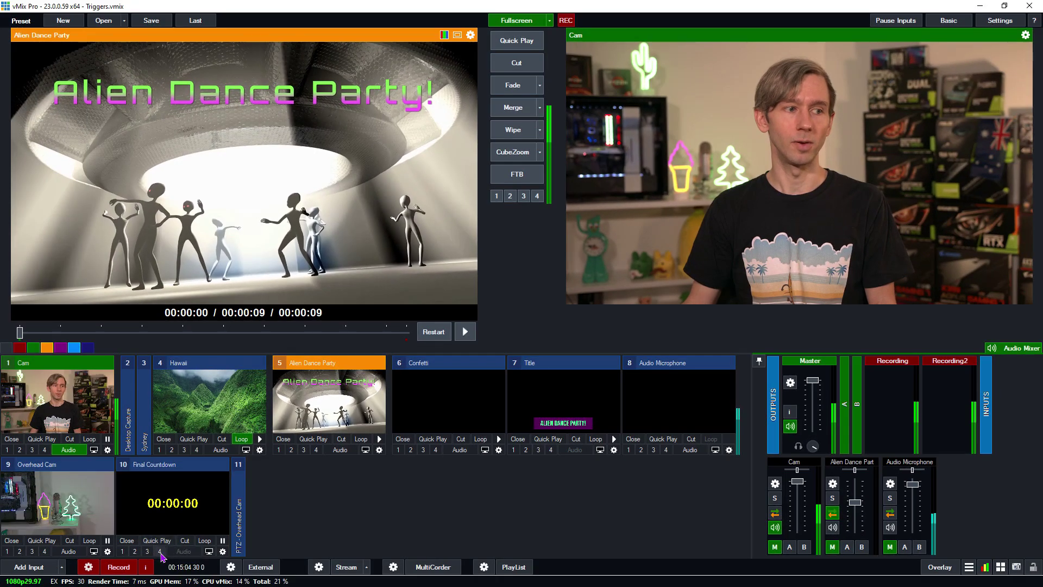
pyautogui.click(160, 551)
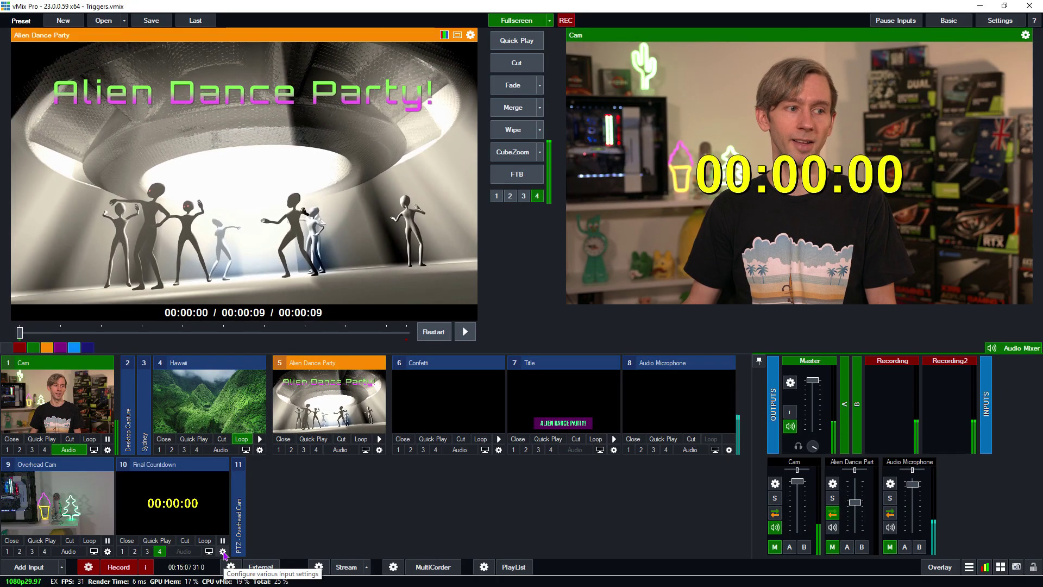
pyautogui.rightClick(201, 509)
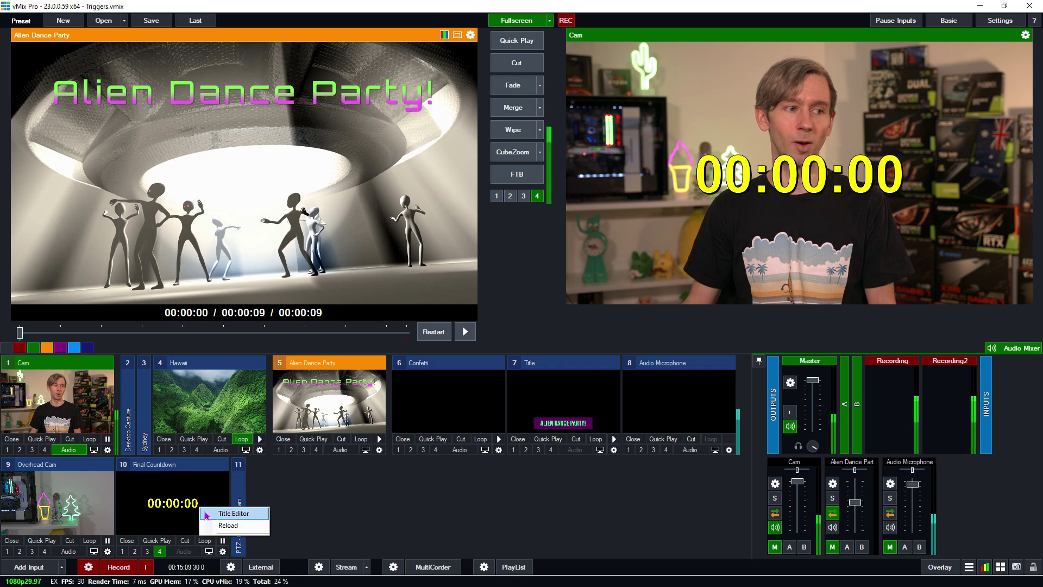
pyautogui.click(206, 513)
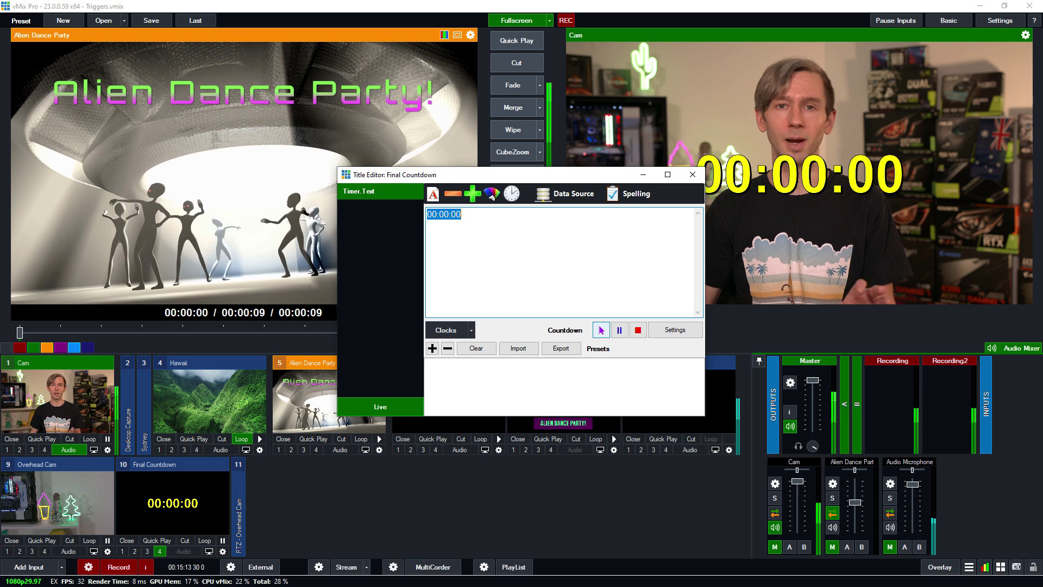
pyautogui.click(602, 330)
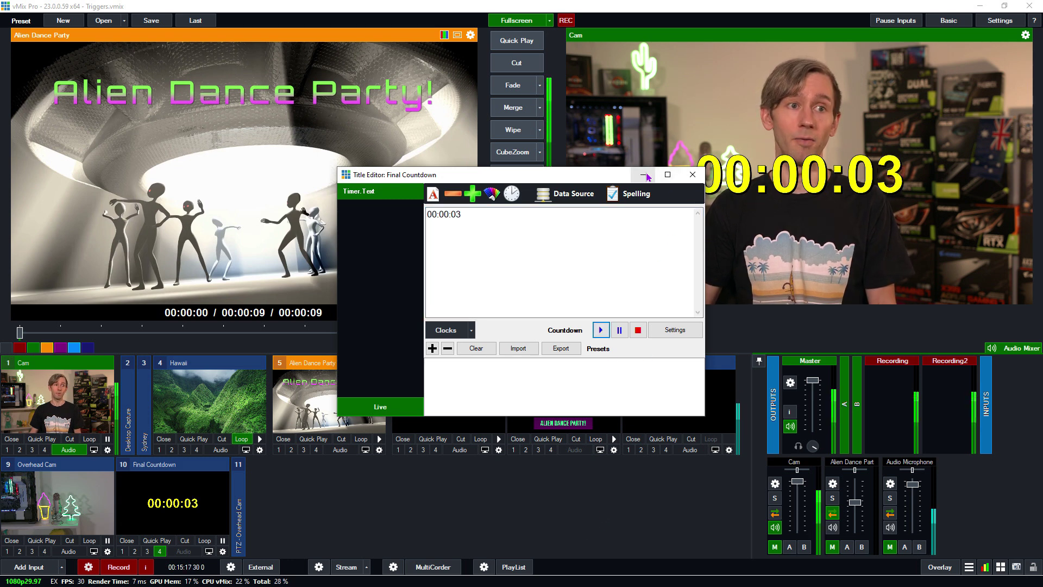
pyautogui.click(692, 175)
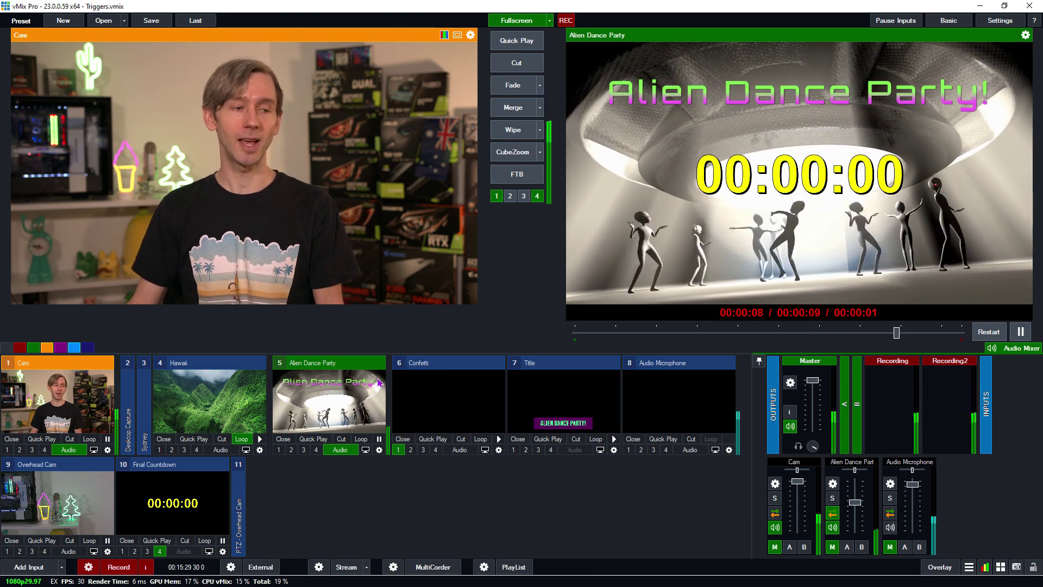
pyautogui.click(160, 552)
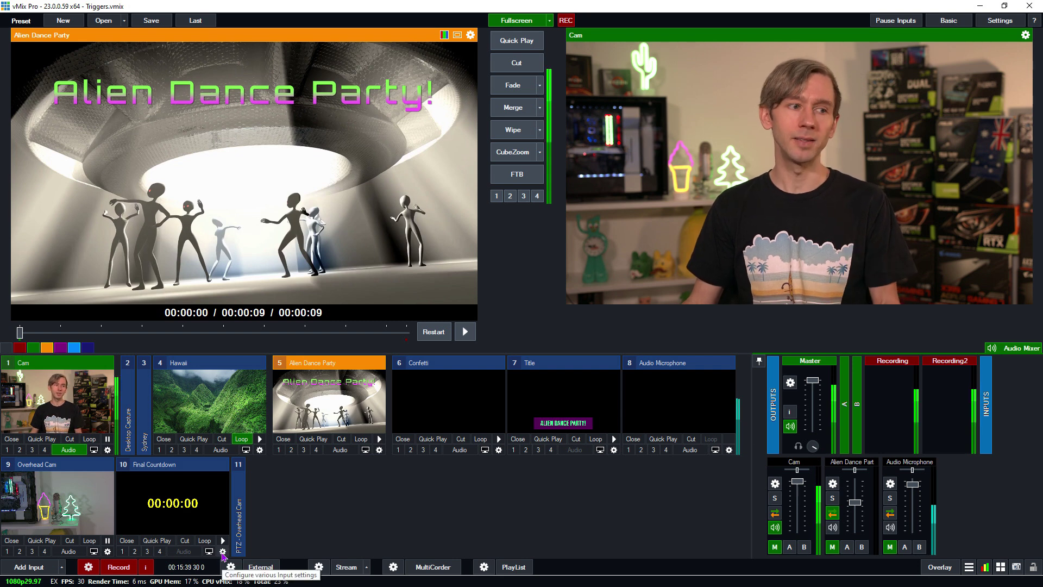
# Switch the Final Countdown title's clock format to Countdown to Time in its Title Editor
pyautogui.click(222, 552)
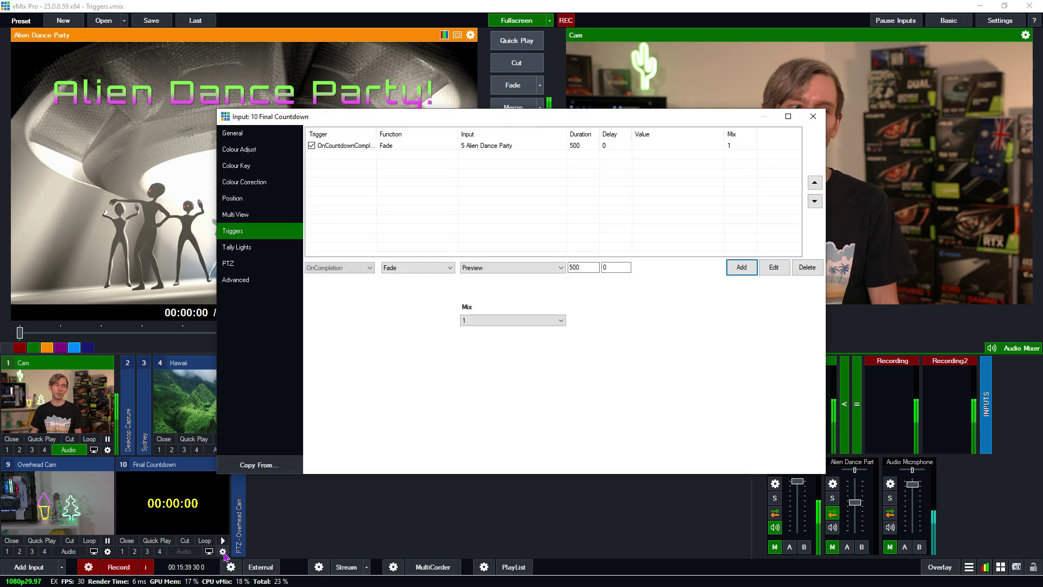
pyautogui.click(807, 119)
pyautogui.rightClick(181, 510)
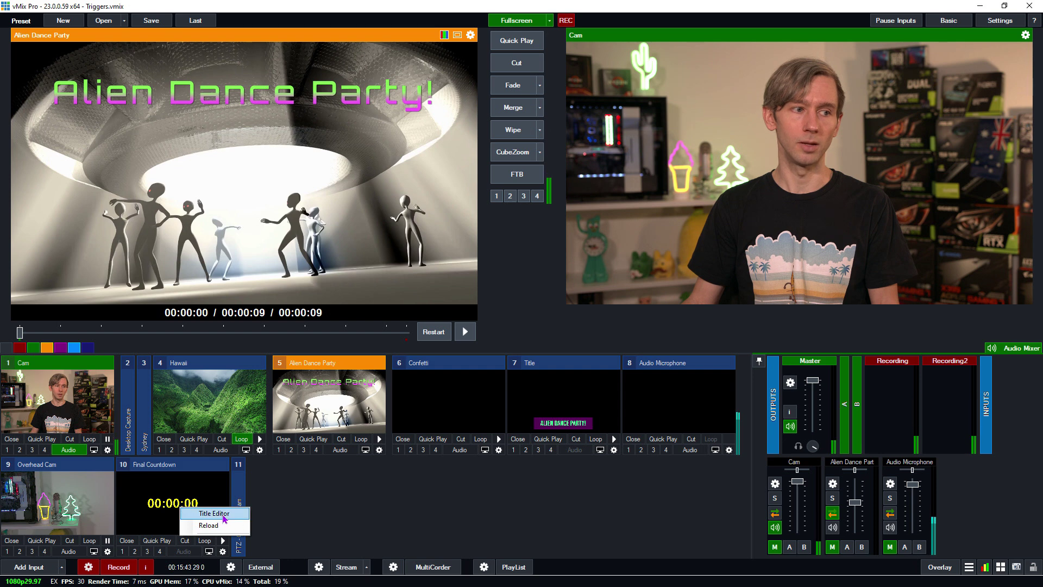
pyautogui.click(223, 516)
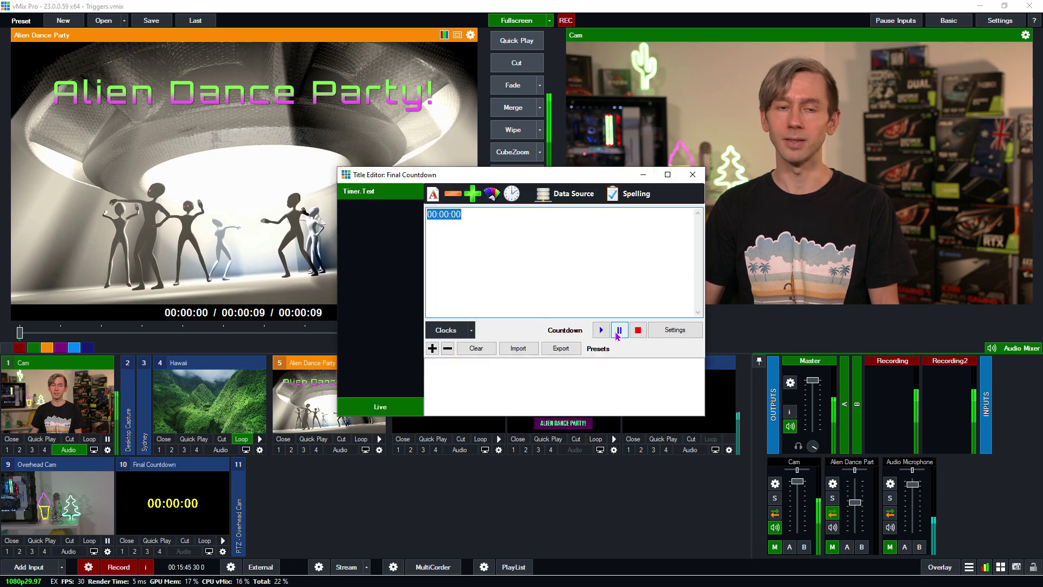
pyautogui.click(471, 331)
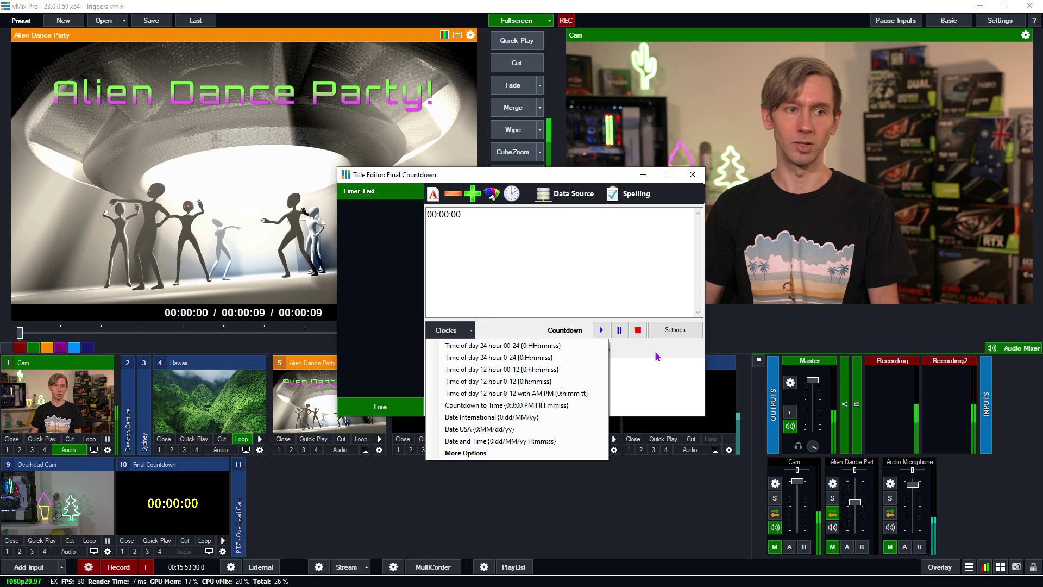
pyautogui.click(513, 405)
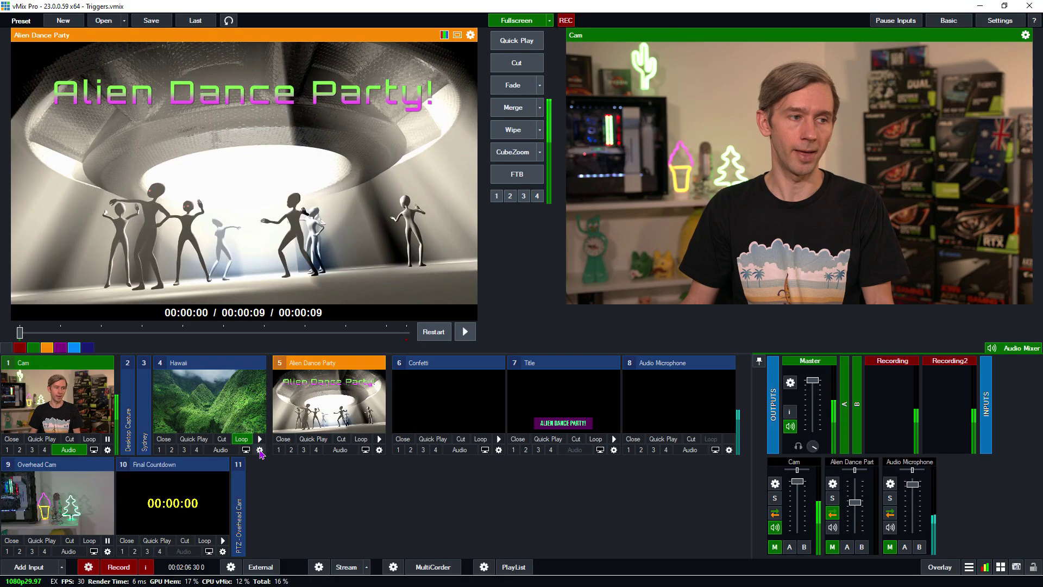
# Put Alien Dance Party on Hawaii's Multi View layer 4, then cut Hawaii live to program
pyautogui.click(257, 452)
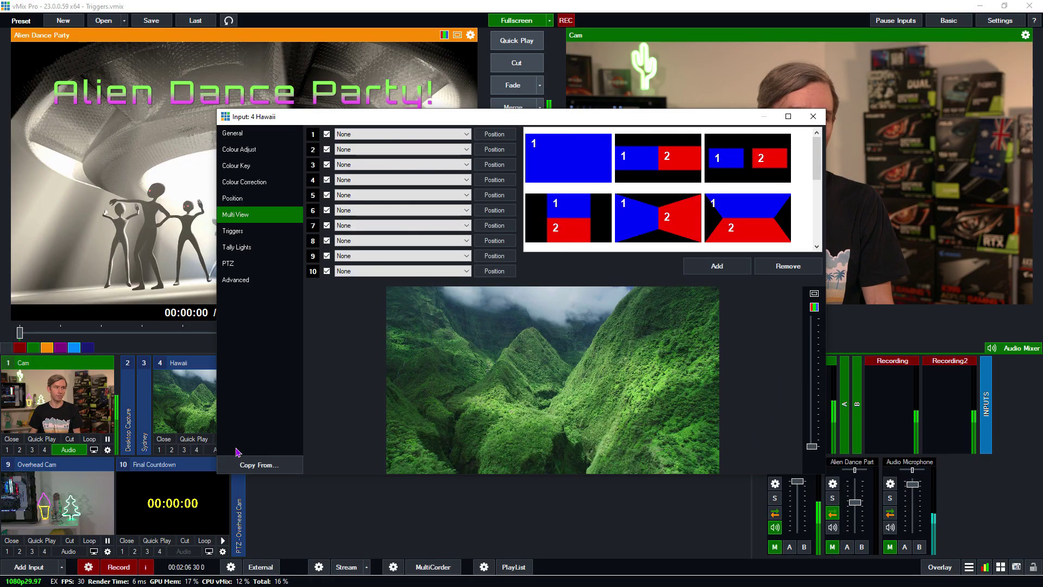
pyautogui.click(366, 185)
pyautogui.click(388, 222)
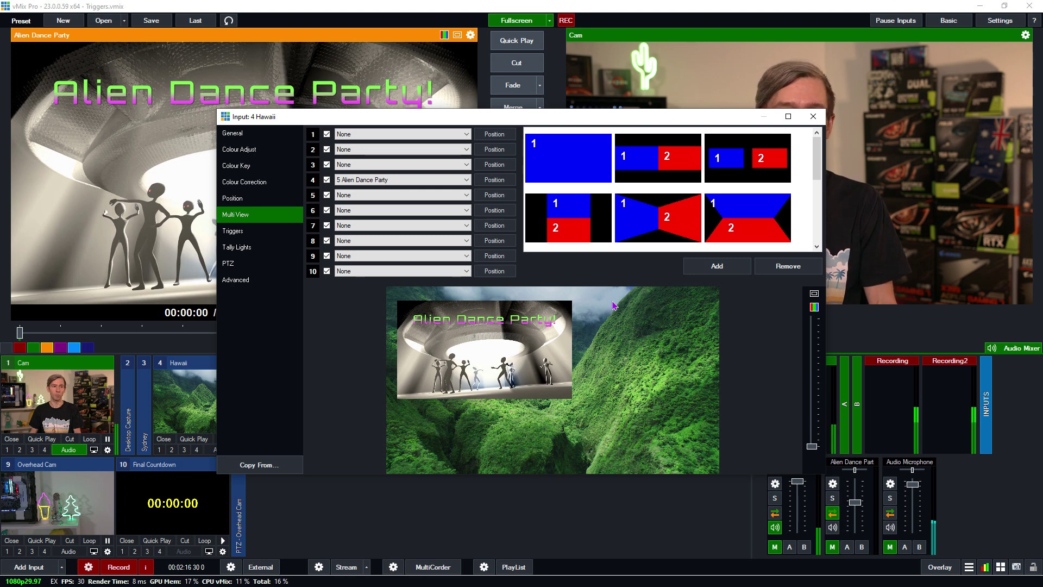
pyautogui.click(813, 117)
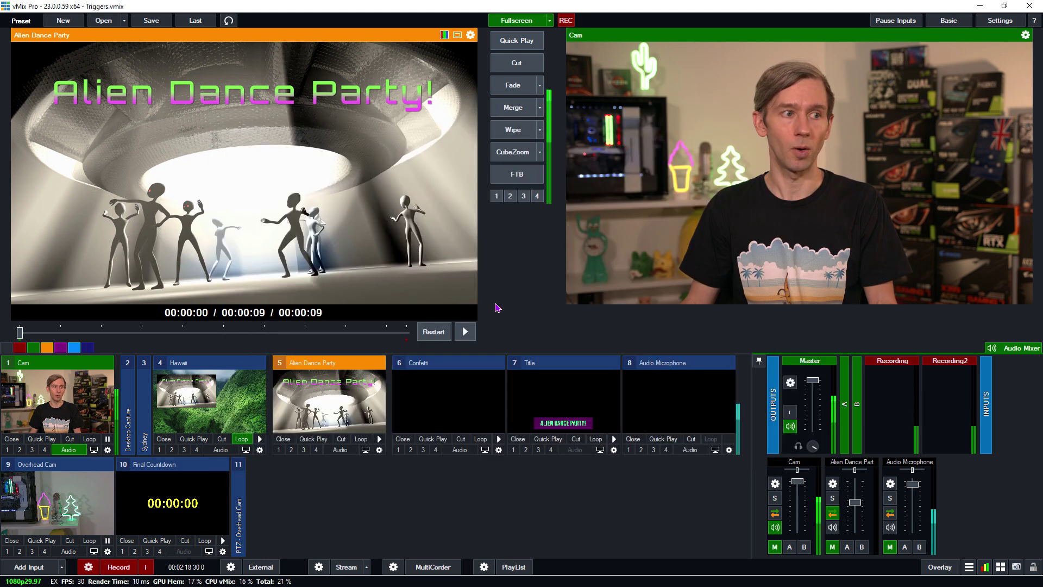
pyautogui.click(250, 418)
pyautogui.click(516, 70)
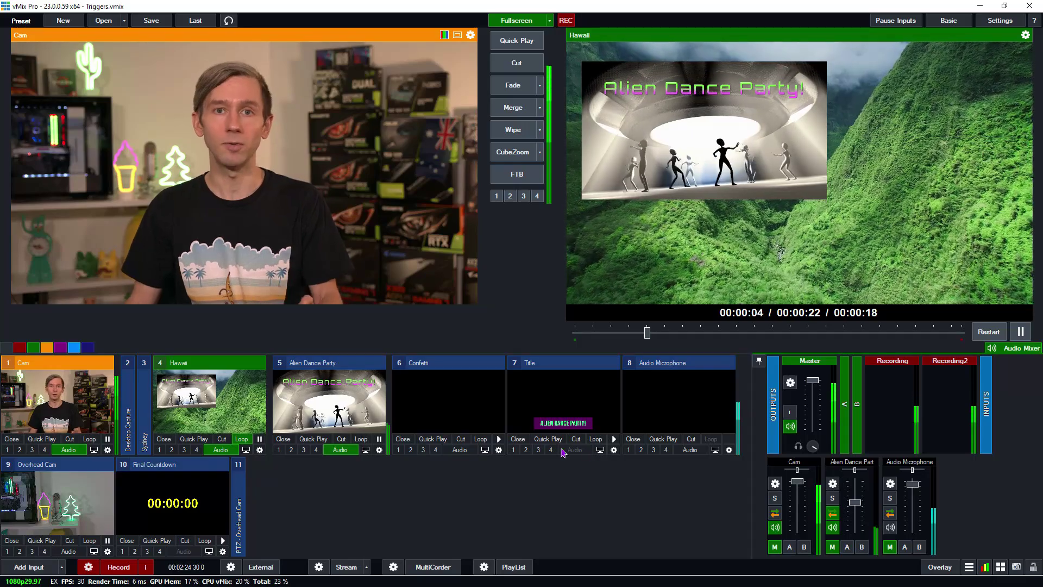
# Check Hawaii's triggers, then use the Space shortcut to air Alien Dance Party with Confetti and Title overlays
pyautogui.click(260, 450)
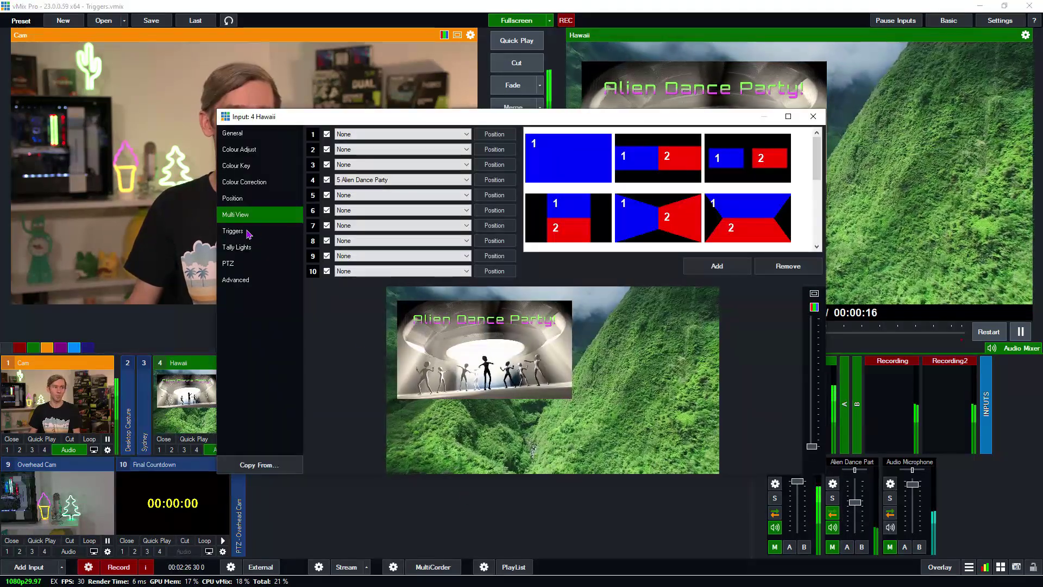
pyautogui.click(233, 231)
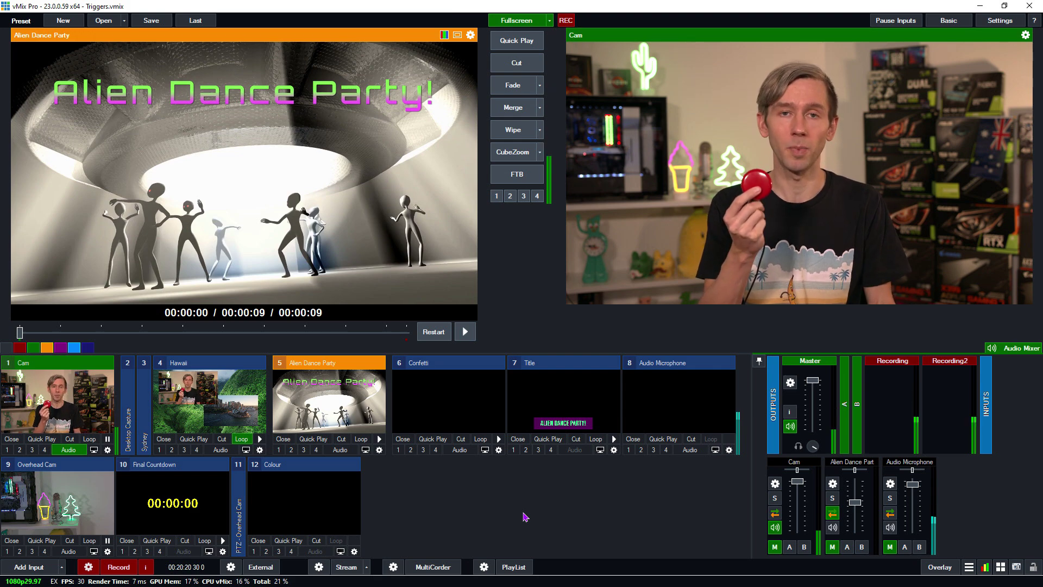
pyautogui.press('space')
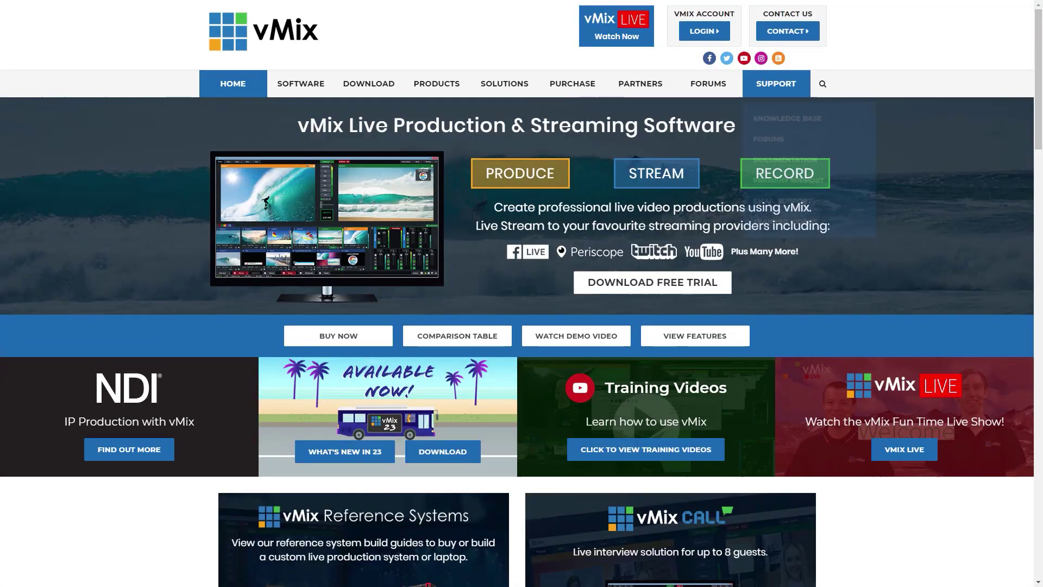
# Go to the vMix Contact Us support form and select its Subject field
pyautogui.click(787, 198)
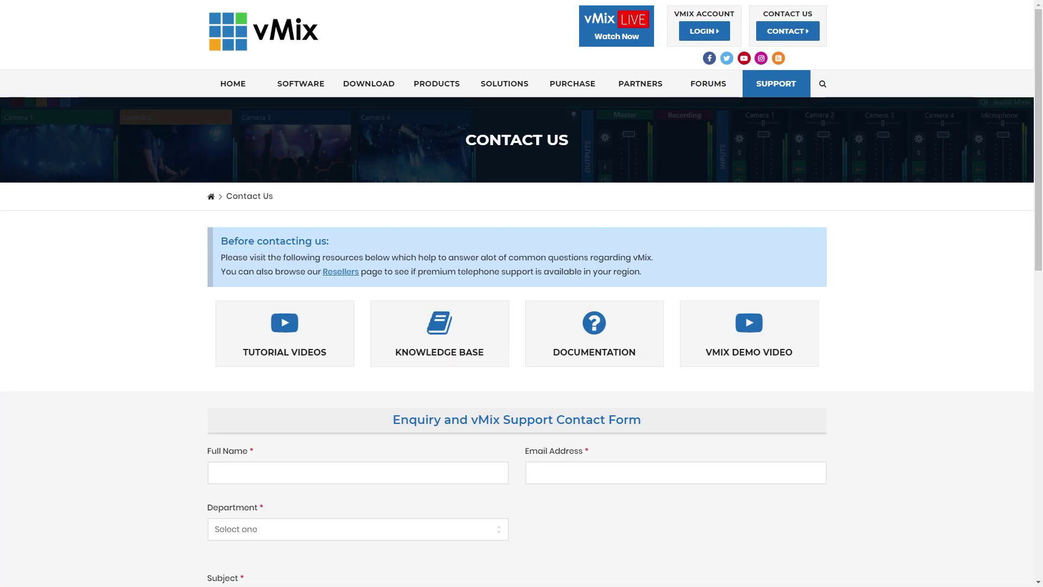
pyautogui.scroll(-2, 522, 293)
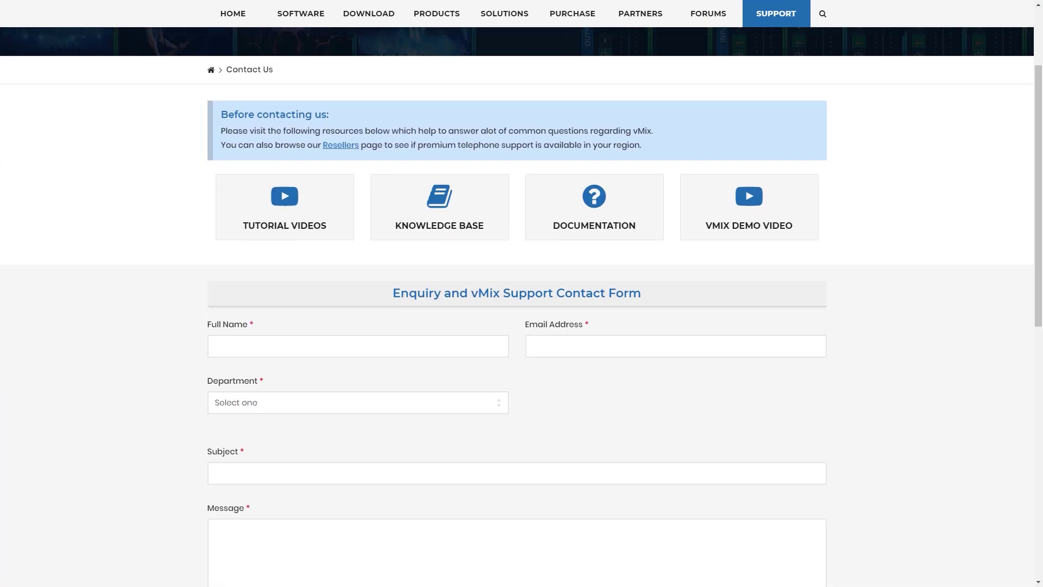
pyautogui.click(215, 472)
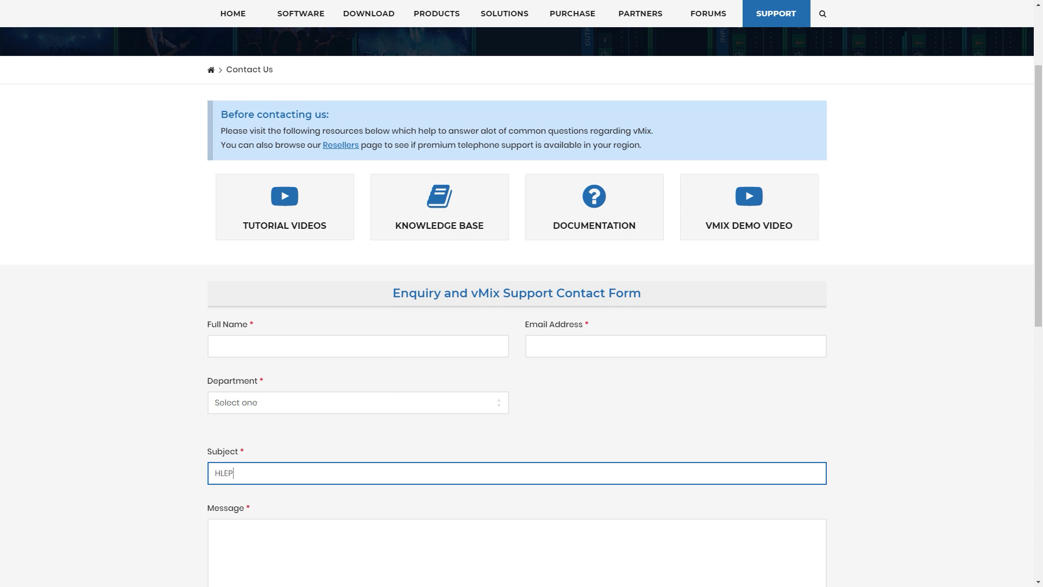